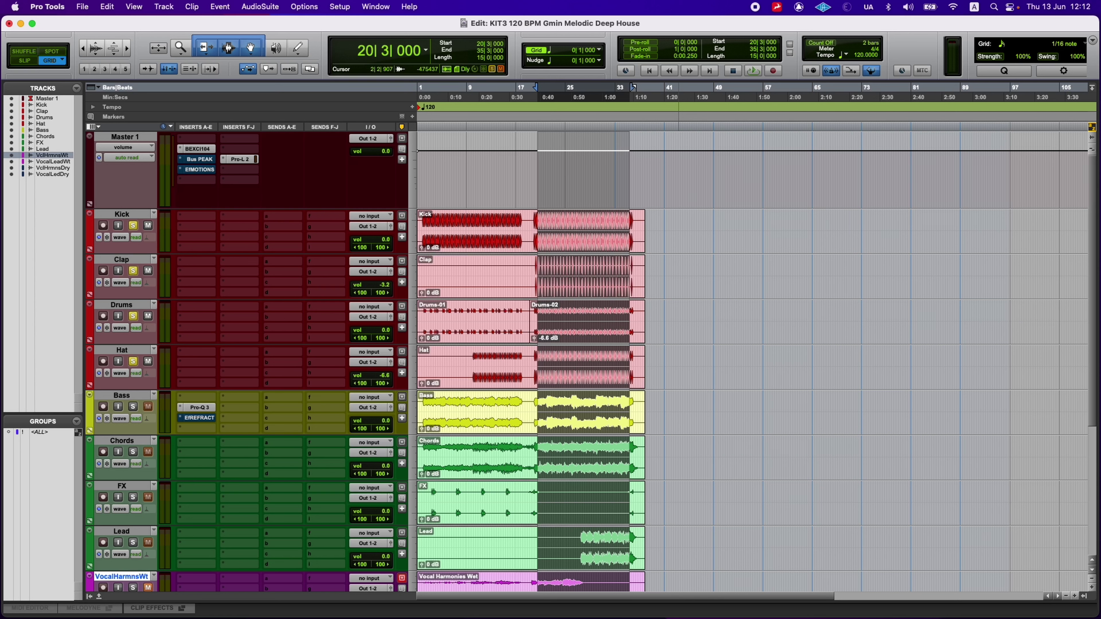
- Switch to Pro Tools, open the Bus EXCITER-104 insert on the Master 1 track and reposition its window
{"action": "key", "text": "super+Tab"}
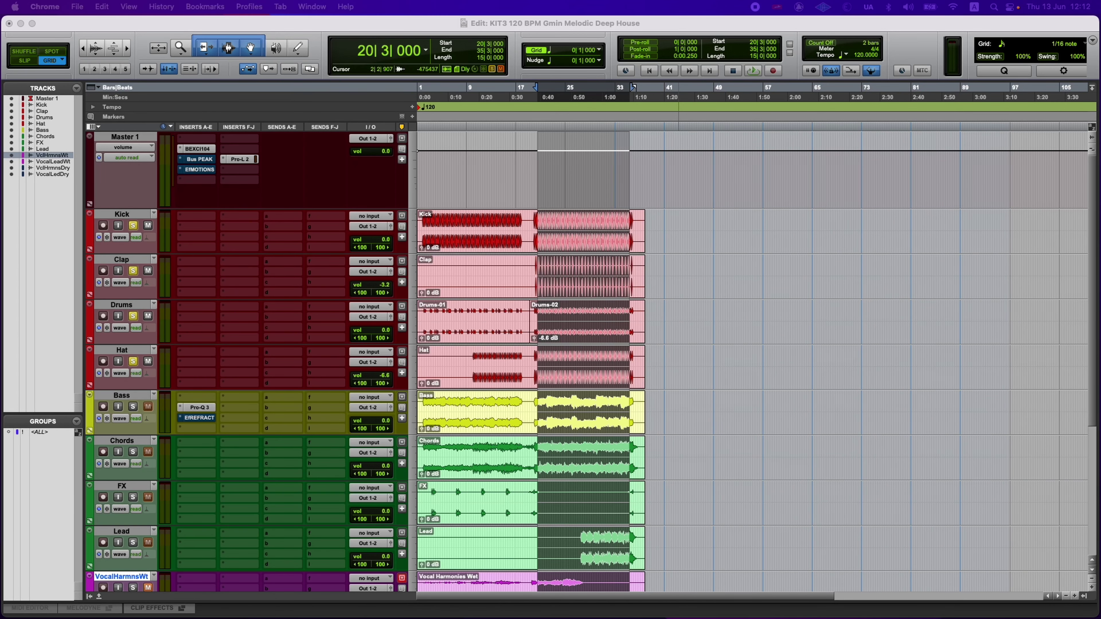
{"action": "left_click", "coordinate": [194, 151]}
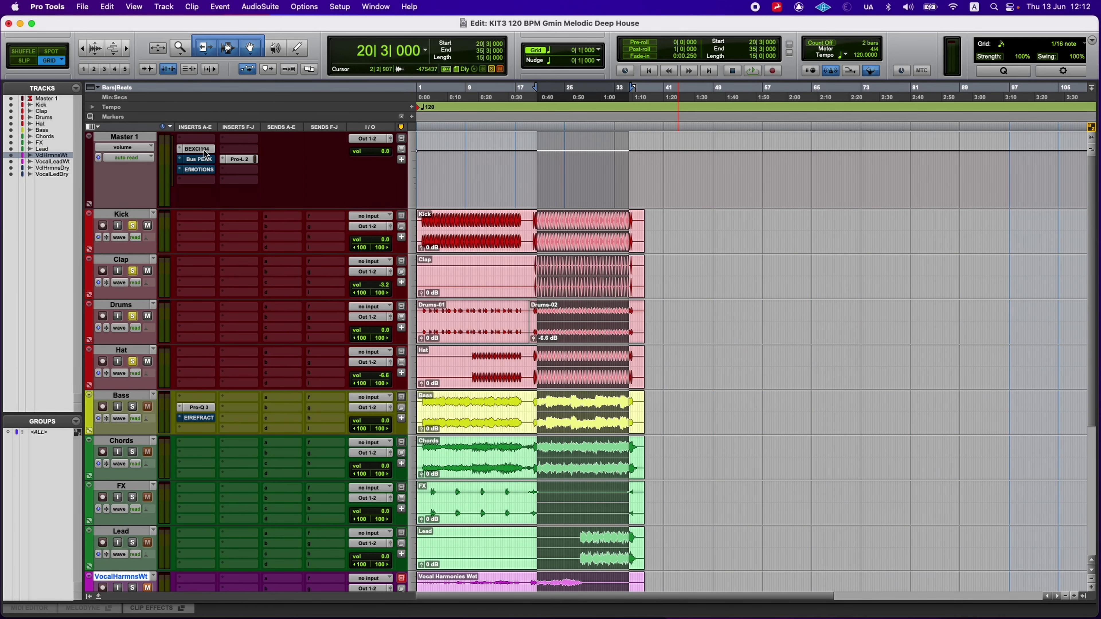
{"action": "left_click", "coordinate": [196, 149]}
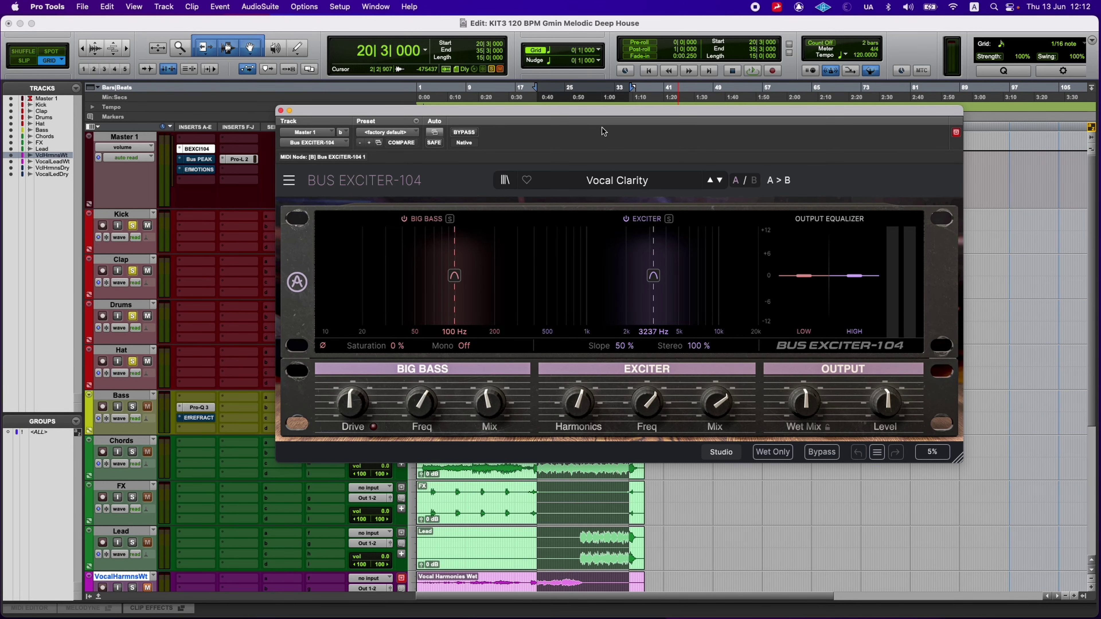
{"action": "left_click_drag", "start_coordinate": [603, 131], "coordinate": [562, 124]}
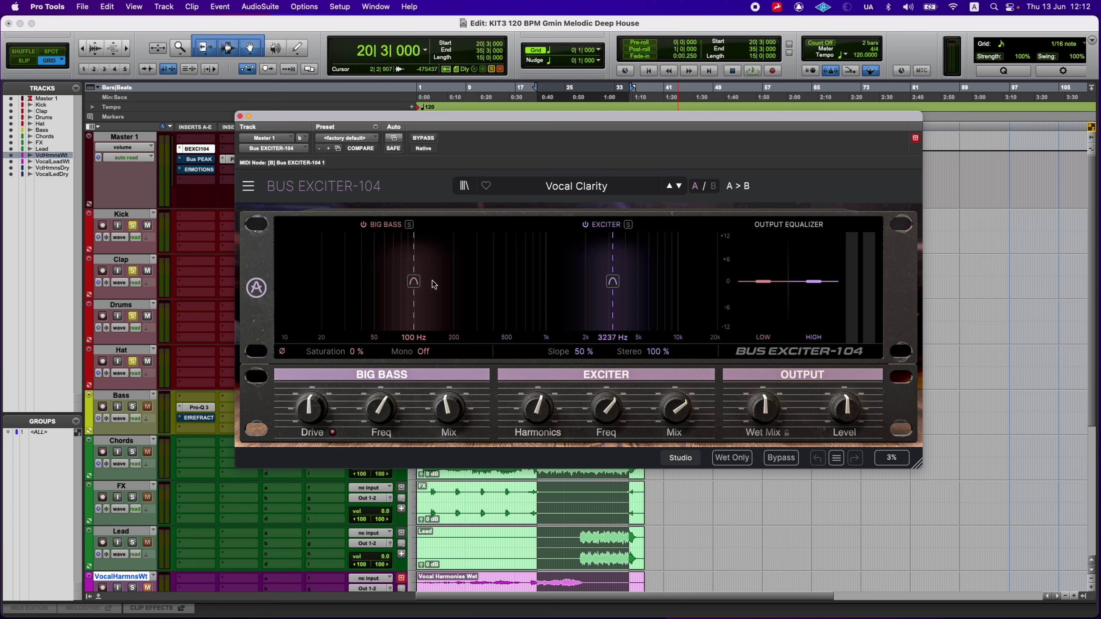
- Try the Exciter band's frequency at 5214 Hz and restore the stored plug-in settings with Compare
{"action": "left_click_drag", "start_coordinate": [613, 286], "coordinate": [612, 282]}
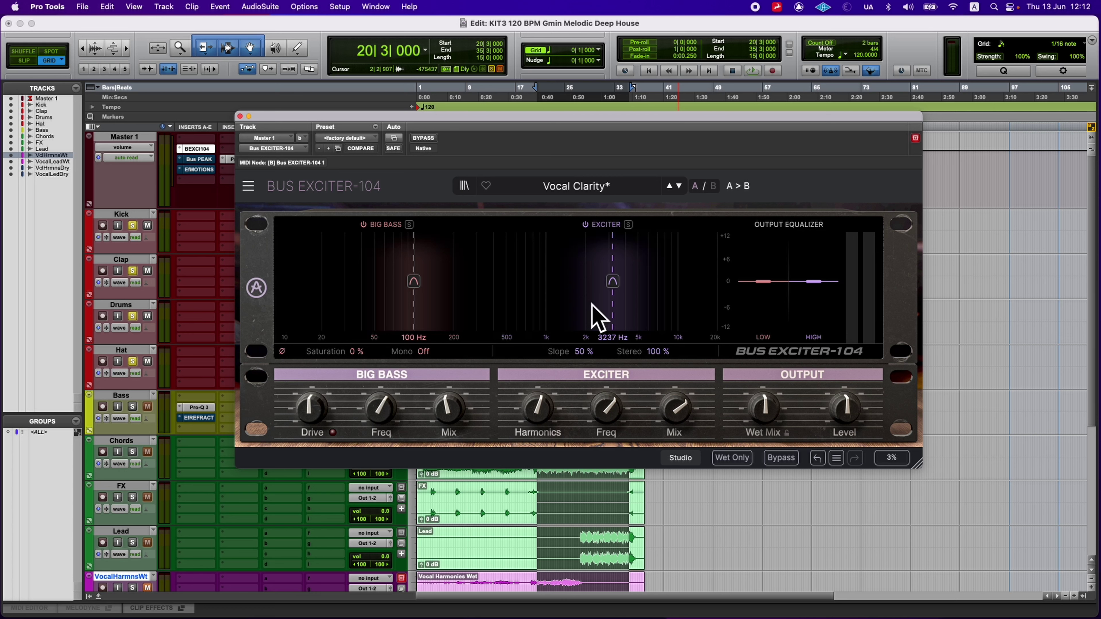
{"action": "mouse_move", "coordinate": [608, 284]}
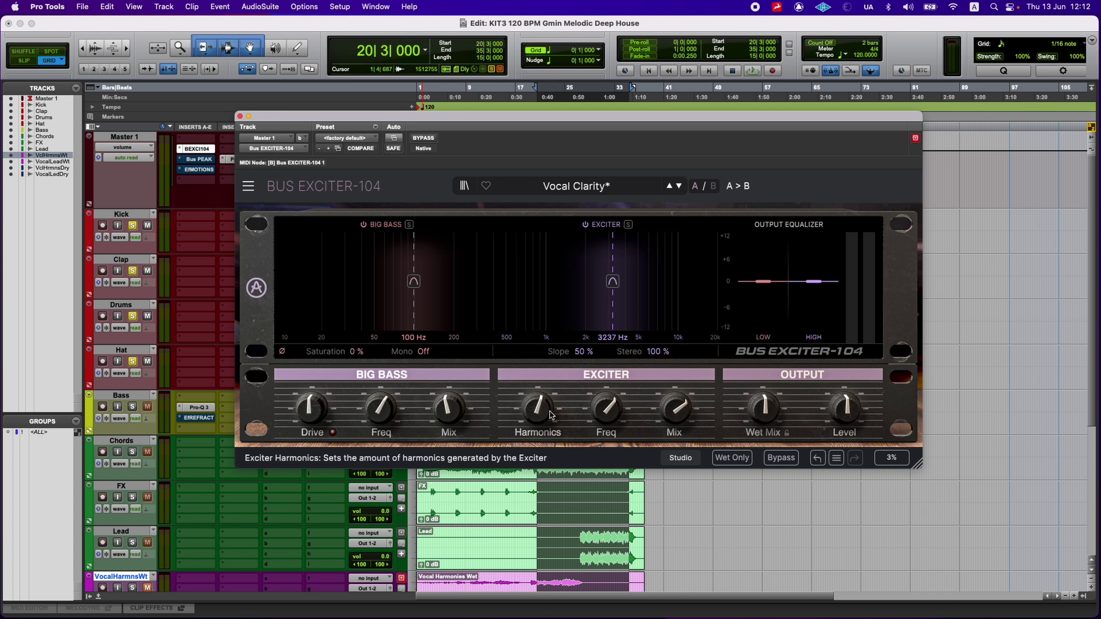
{"action": "left_click_drag", "start_coordinate": [606, 407], "coordinate": [594, 422]}
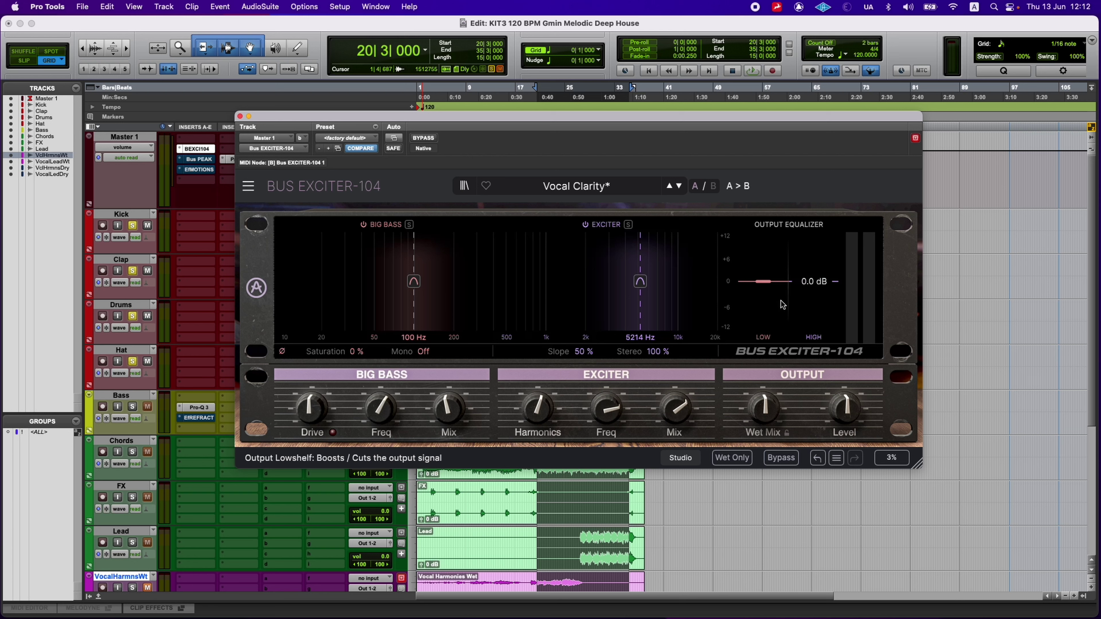
{"action": "left_click", "coordinate": [353, 148]}
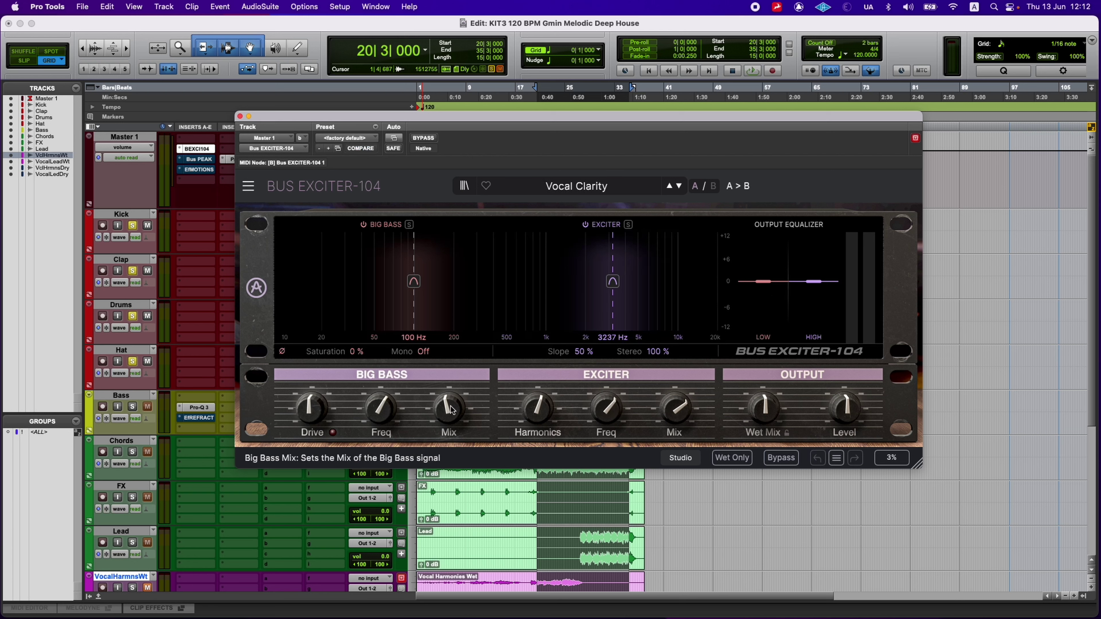
- Turn the Big Bass and Exciter mixes down to minimum and set Wet Mix to 100 % Dry / 100 % Wet
{"action": "left_click_drag", "start_coordinate": [448, 407], "coordinate": [448, 427]}
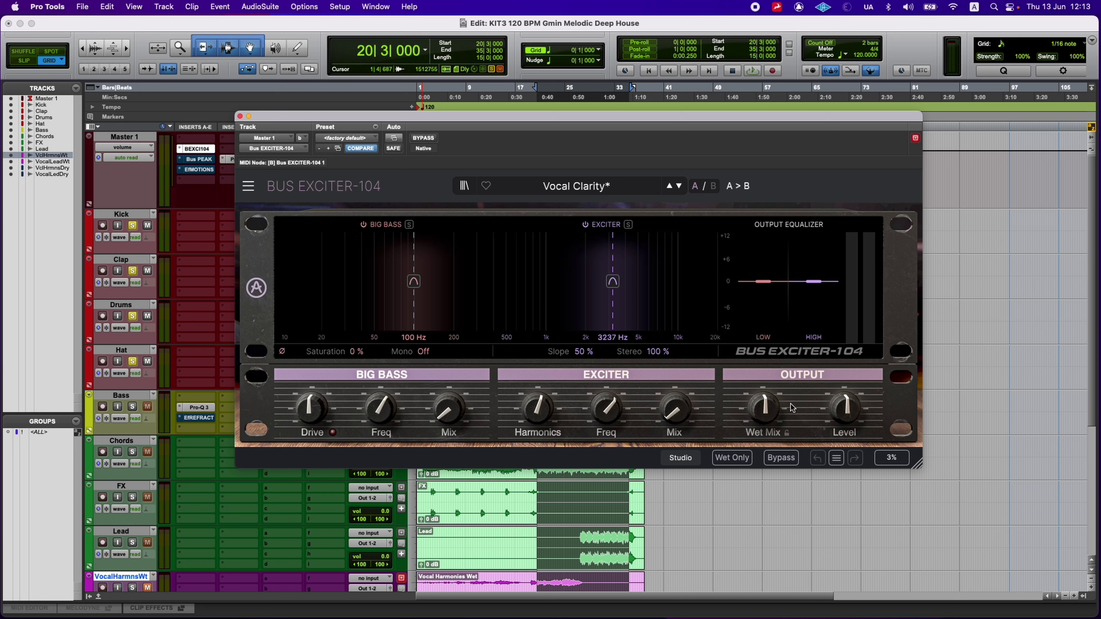
{"action": "left_click_drag", "start_coordinate": [764, 408], "coordinate": [765, 421]}
{"action": "mouse_move", "coordinate": [765, 422]}
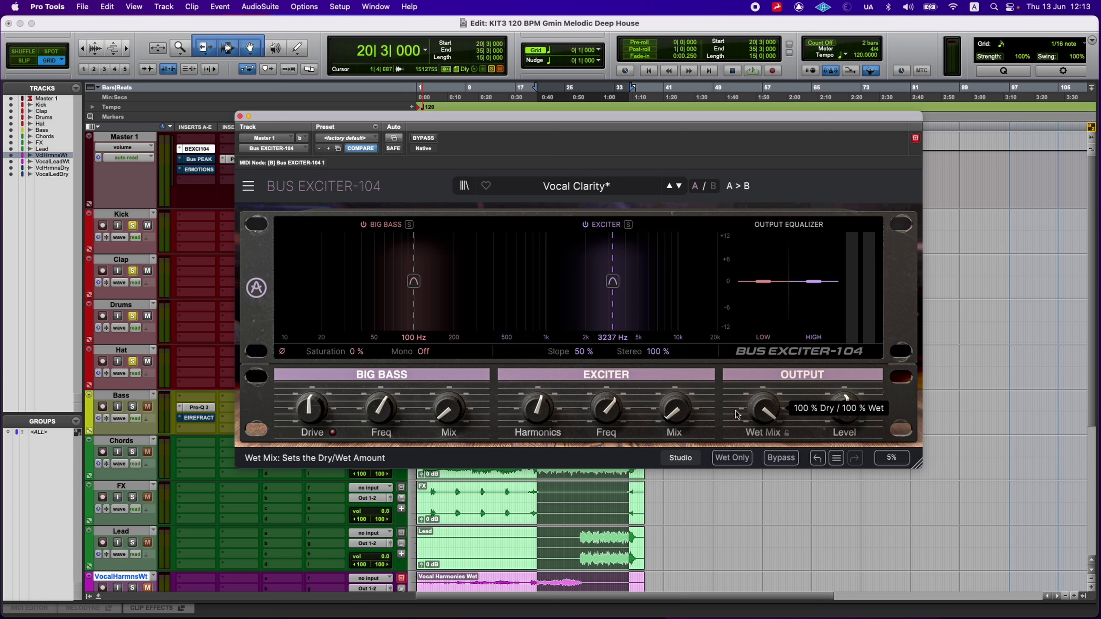
- Play the selected section with Bus EXCITER-104 bypassed and with it active to compare the sound
{"action": "left_click", "coordinate": [423, 137]}
{"action": "key", "text": "space"}
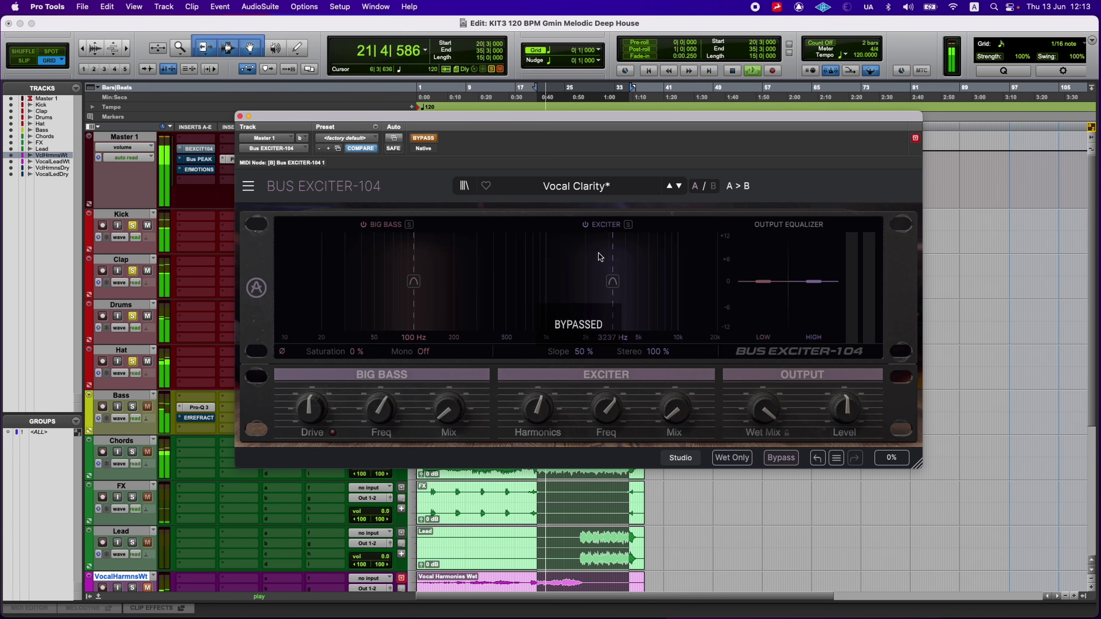
{"action": "left_click", "coordinate": [423, 138]}
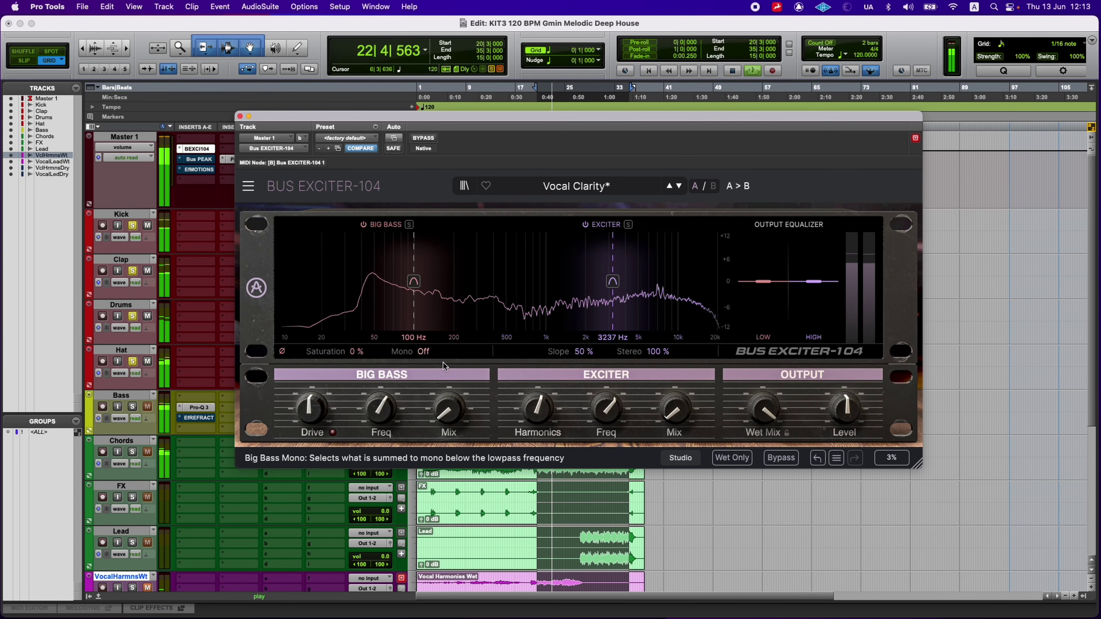
- Raise the Exciter mix to about halfway, set its frequency to 2666 Hz and lower its harmonics to about the middle
{"action": "left_click_drag", "start_coordinate": [674, 408], "coordinate": [674, 387]}
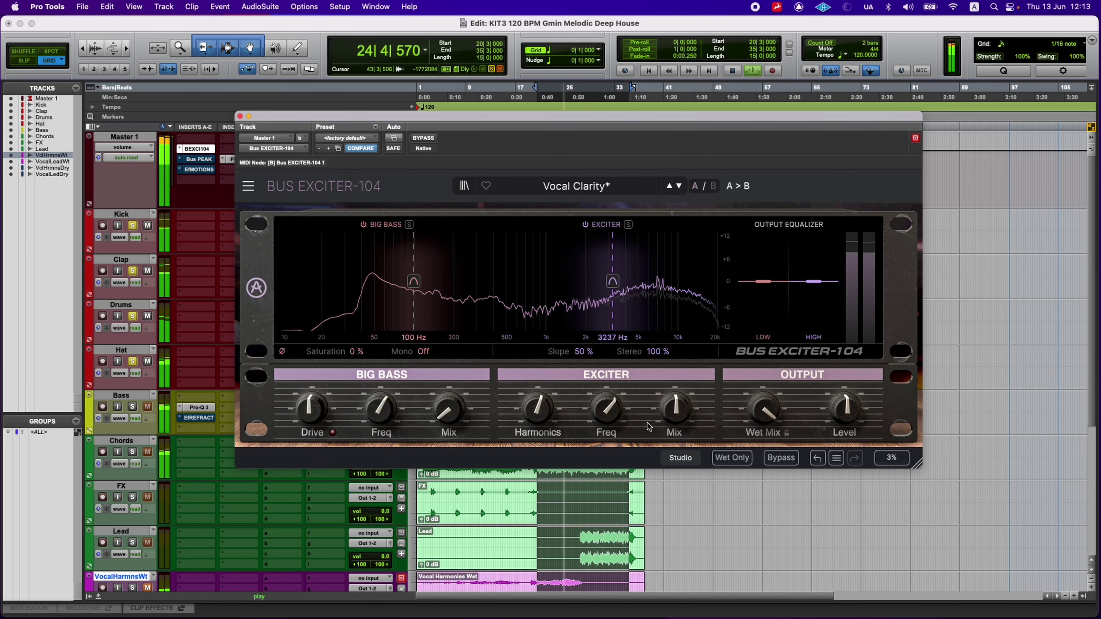
{"action": "mouse_move", "coordinate": [606, 408]}
{"action": "left_mouse_down"}
{"action": "mouse_move", "coordinate": [606, 448]}
{"action": "mouse_move", "coordinate": [606, 384]}
{"action": "mouse_move", "coordinate": [606, 425]}
{"action": "mouse_move", "coordinate": [606, 411]}
{"action": "left_mouse_up"}
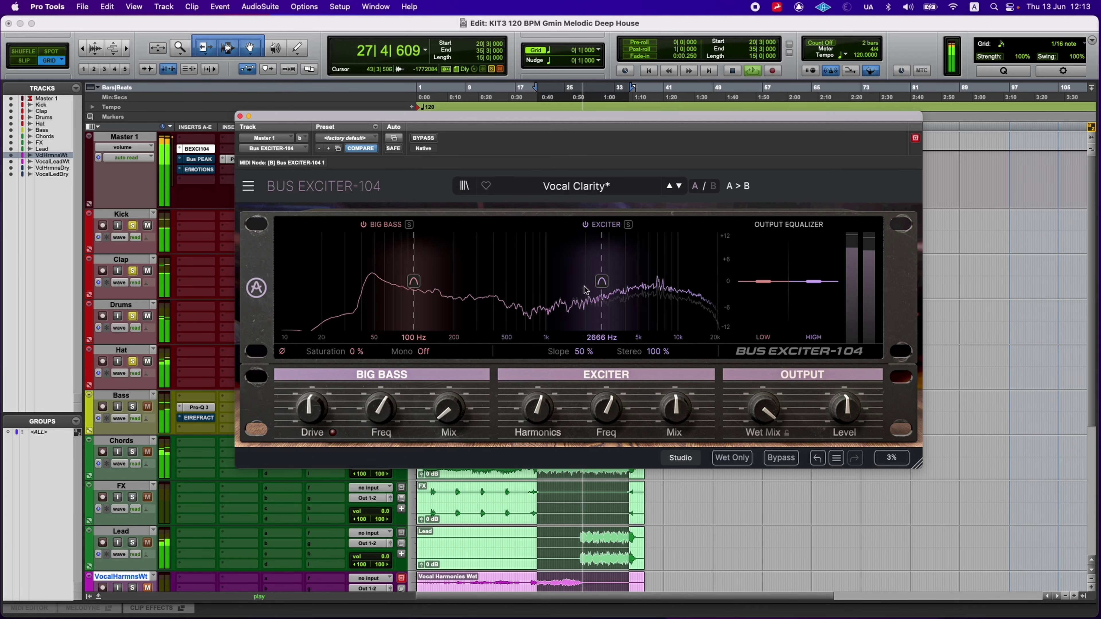
{"action": "scroll", "coordinate": [602, 281], "scroll_direction": "up", "scroll_amount": 1}
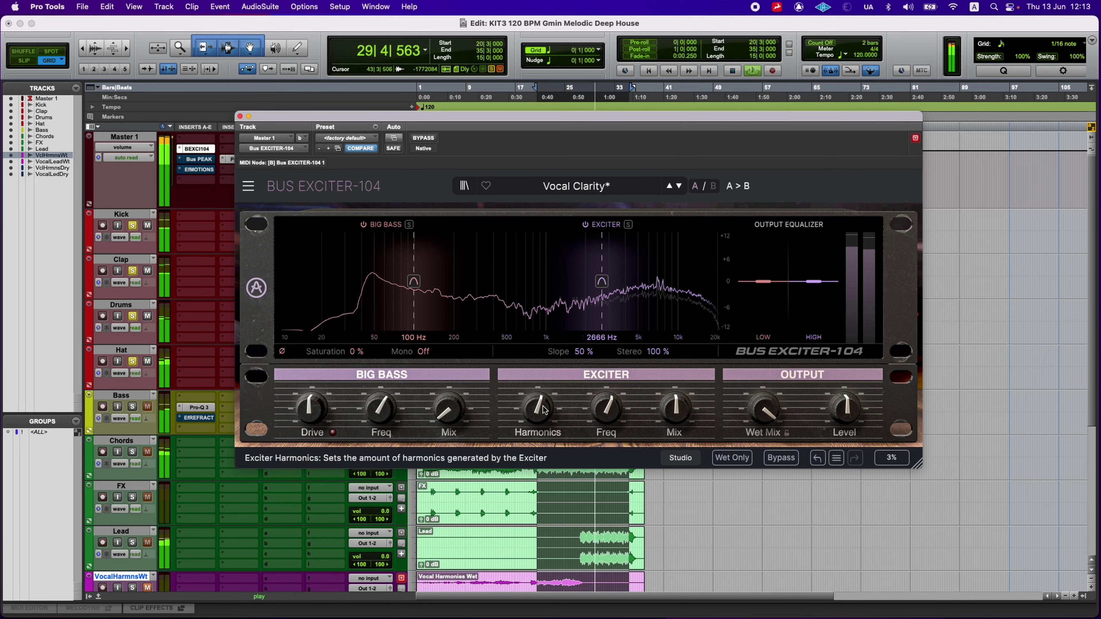
{"action": "mouse_move", "coordinate": [537, 407]}
{"action": "left_mouse_down"}
{"action": "mouse_move", "coordinate": [538, 434]}
{"action": "mouse_move", "coordinate": [538, 406]}
{"action": "left_mouse_up"}
{"action": "mouse_move", "coordinate": [675, 407]}
{"action": "left_mouse_down"}
{"action": "mouse_move", "coordinate": [675, 429]}
{"action": "mouse_move", "coordinate": [683, 393]}
{"action": "left_mouse_up"}
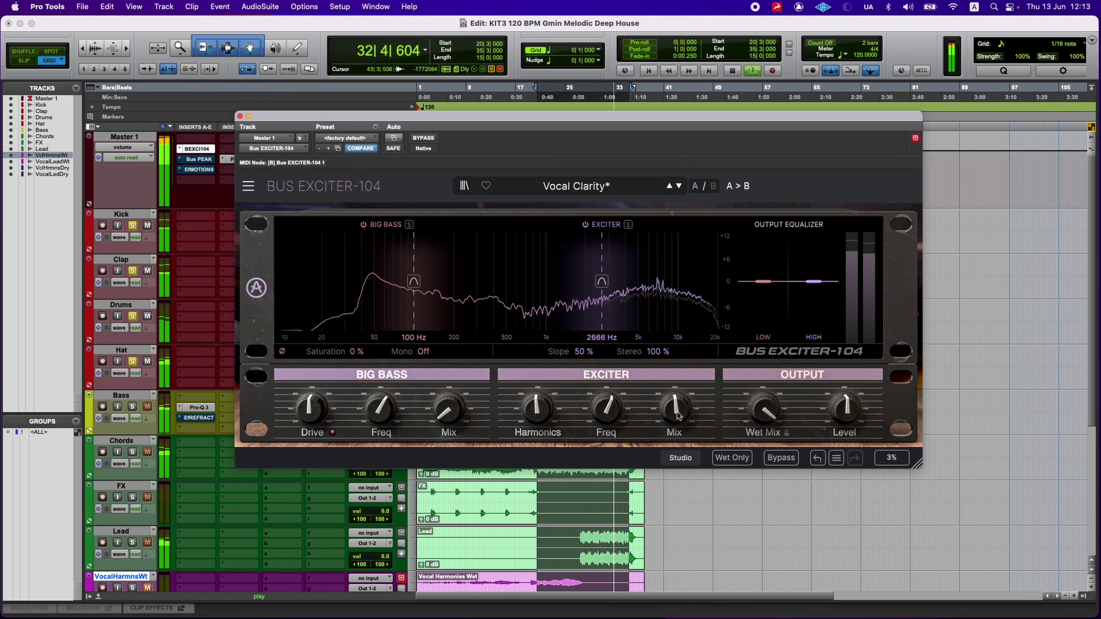
- Set the Exciter's stereo width to 200 %, turn its mix down to minimum and stop playback
{"action": "left_click_drag", "start_coordinate": [662, 356], "coordinate": [662, 325]}
{"action": "left_click_drag", "start_coordinate": [675, 408], "coordinate": [675, 431]}
{"action": "key", "text": "space"}
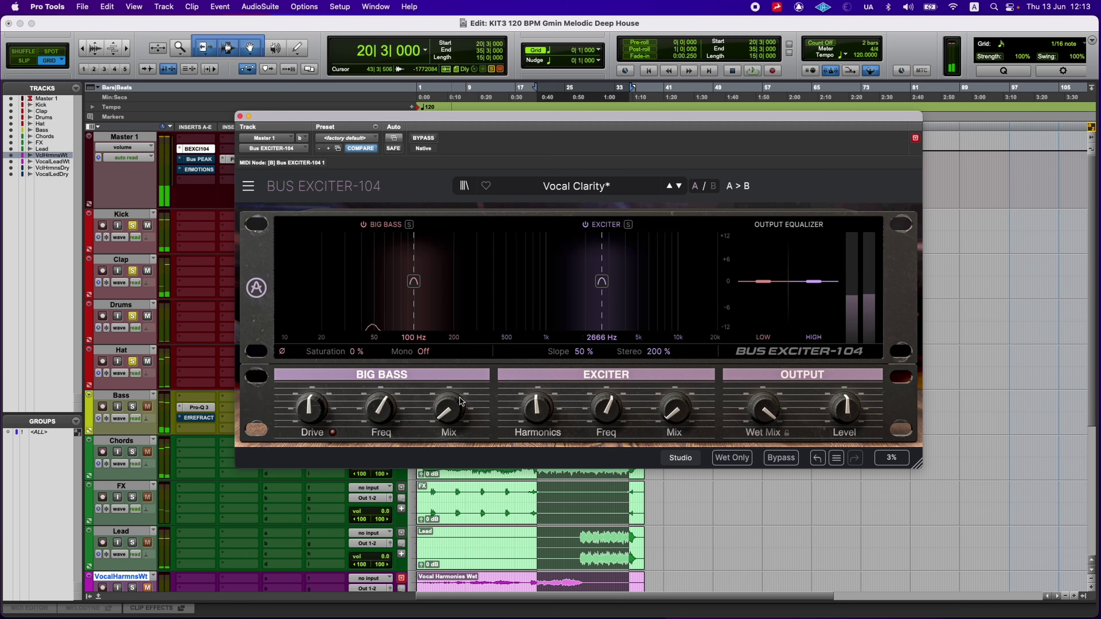
- Restart playback and set the Big Bass frequency to 101 Hz, its drive to maximum and its mix to 17 %
{"action": "key", "text": "space"}
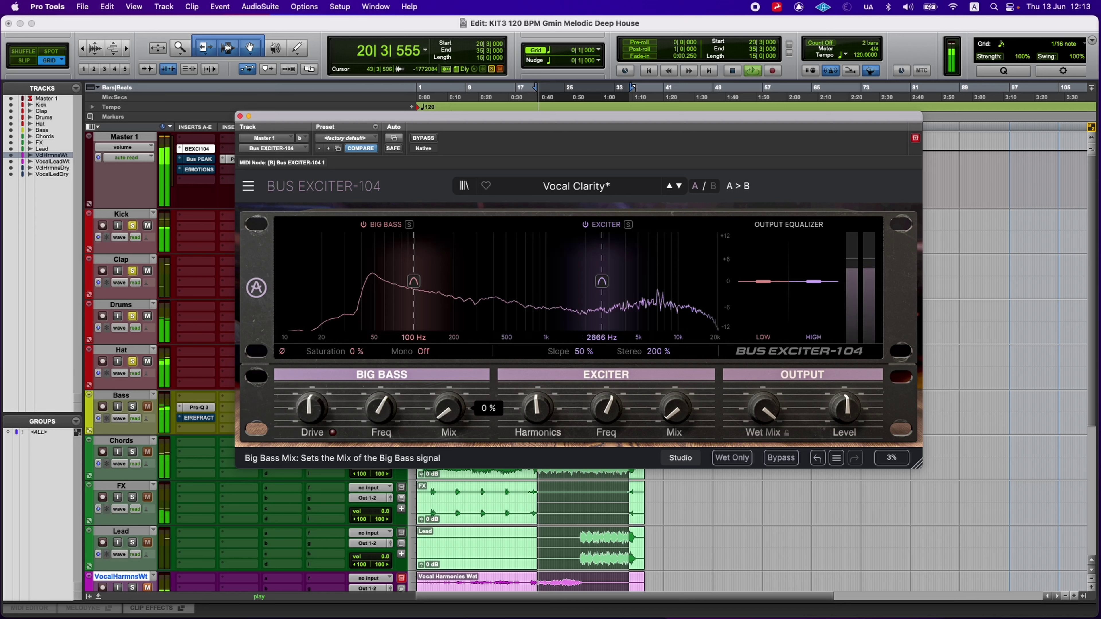
{"action": "left_click_drag", "start_coordinate": [454, 417], "coordinate": [439, 345]}
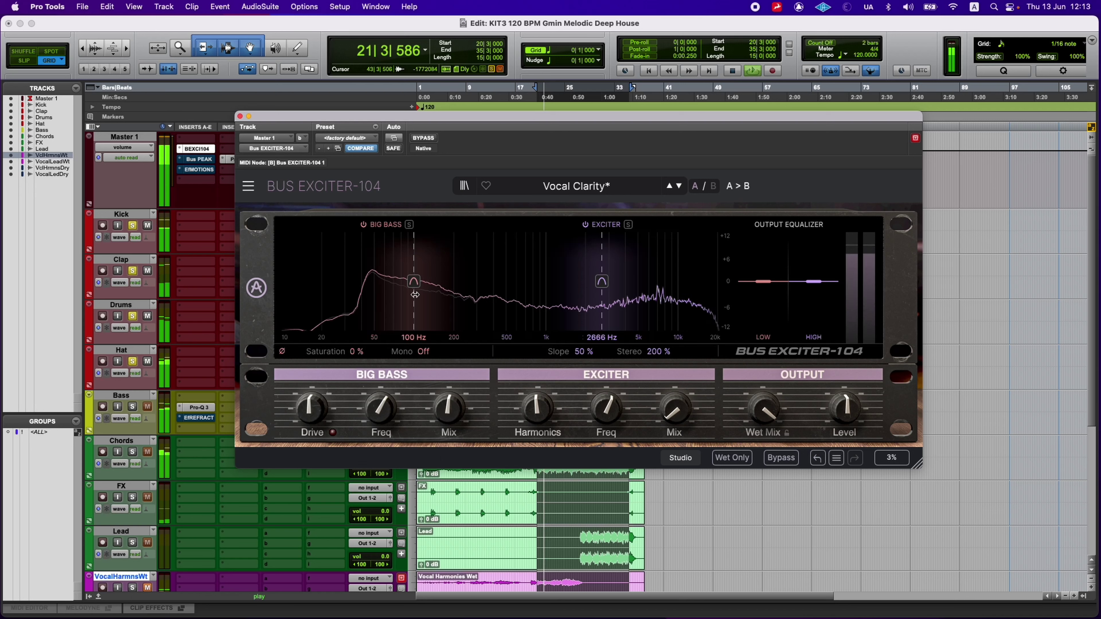
{"action": "mouse_move", "coordinate": [381, 407]}
{"action": "left_mouse_down"}
{"action": "mouse_move", "coordinate": [380, 429]}
{"action": "mouse_move", "coordinate": [380, 395]}
{"action": "left_mouse_up"}
{"action": "left_click_drag", "start_coordinate": [446, 408], "coordinate": [445, 416]}
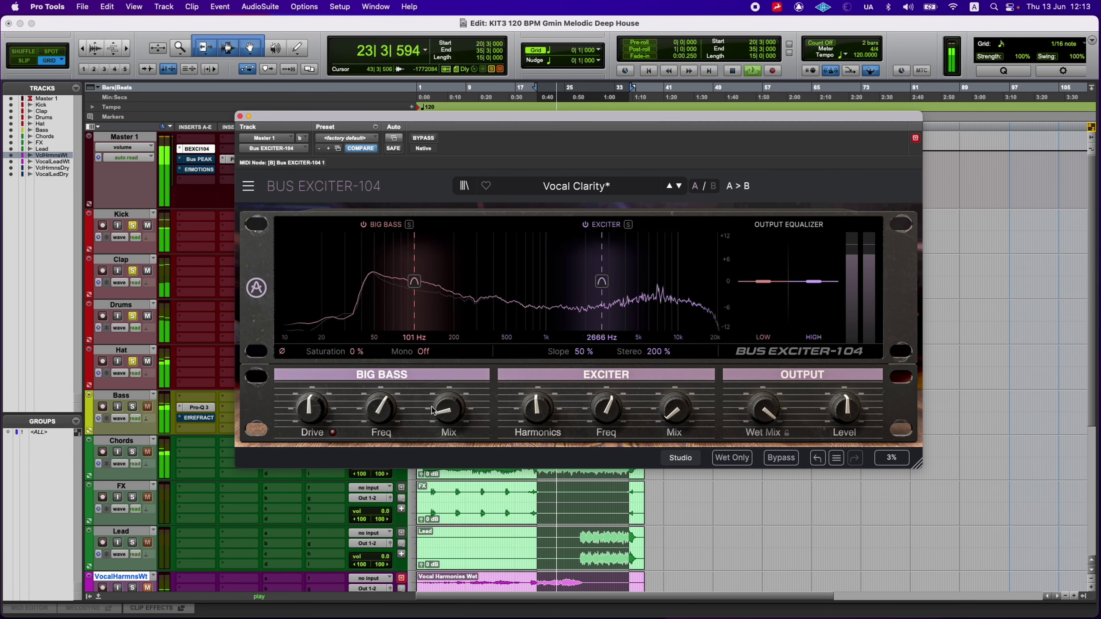
{"action": "left_click_drag", "start_coordinate": [310, 408], "coordinate": [310, 417]}
{"action": "left_click_drag", "start_coordinate": [446, 408], "coordinate": [446, 414]}
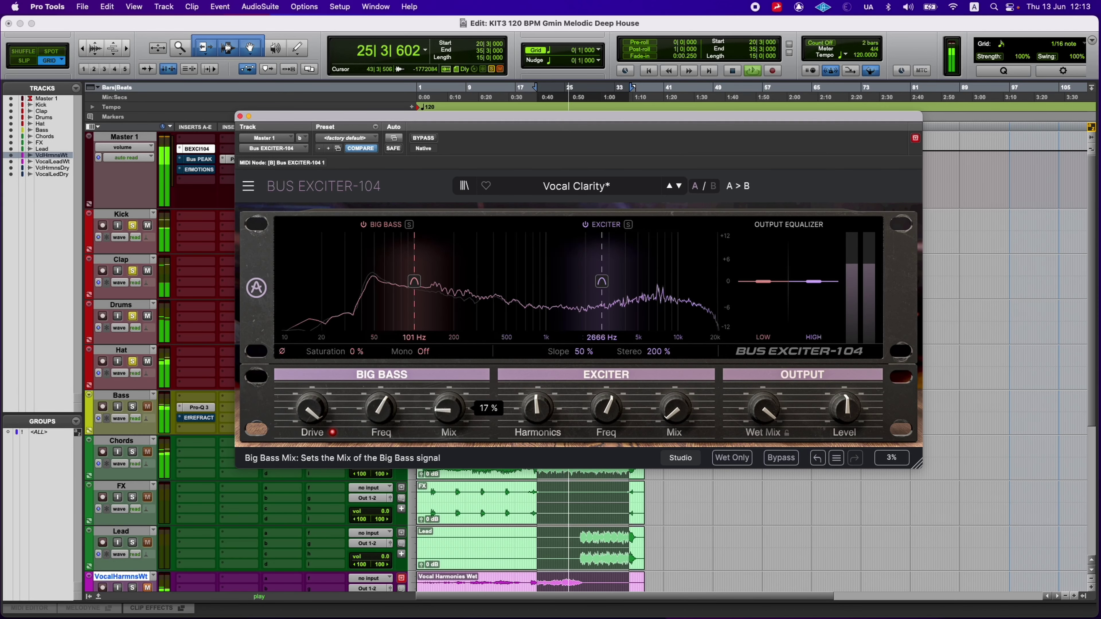
- Set the Big Bass frequency to 99 Hz and the Exciter's to 2434 Hz, raising the Exciter mix to just under halfway
{"action": "mouse_move", "coordinate": [380, 407]}
{"action": "left_mouse_down"}
{"action": "mouse_move", "coordinate": [380, 423]}
{"action": "mouse_move", "coordinate": [380, 411]}
{"action": "left_mouse_up"}
{"action": "left_click_drag", "start_coordinate": [674, 411], "coordinate": [682, 406]}
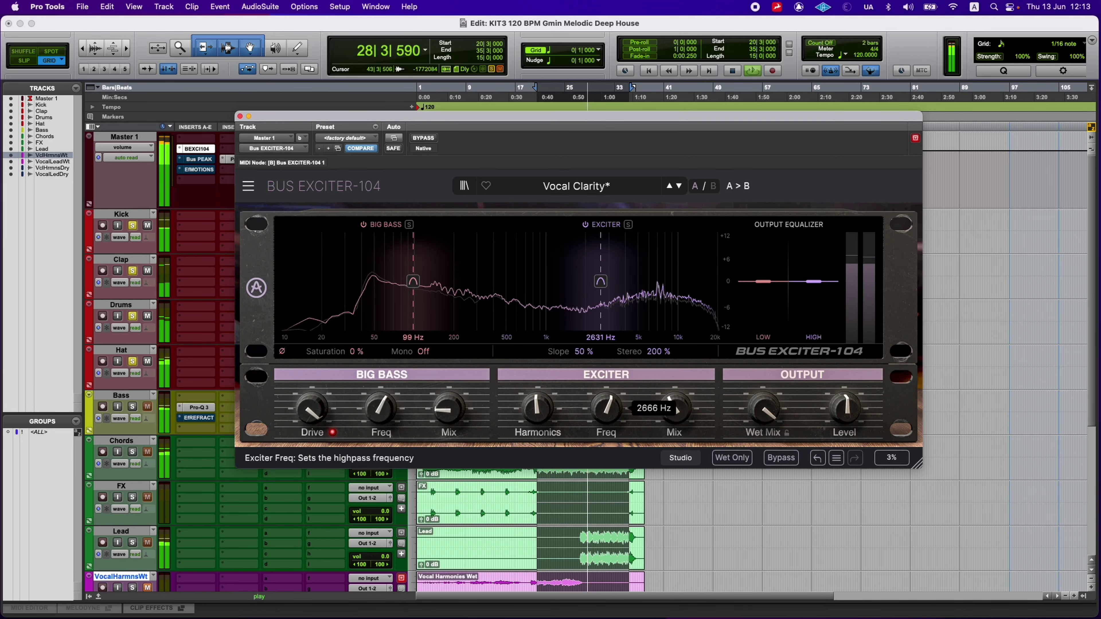
{"action": "left_click_drag", "start_coordinate": [607, 408], "coordinate": [607, 412]}
- Reduce the Big Bass mix and drive slightly and lower the output Wet Mix to just below the middle
{"action": "left_click_drag", "start_coordinate": [449, 408], "coordinate": [448, 413]}
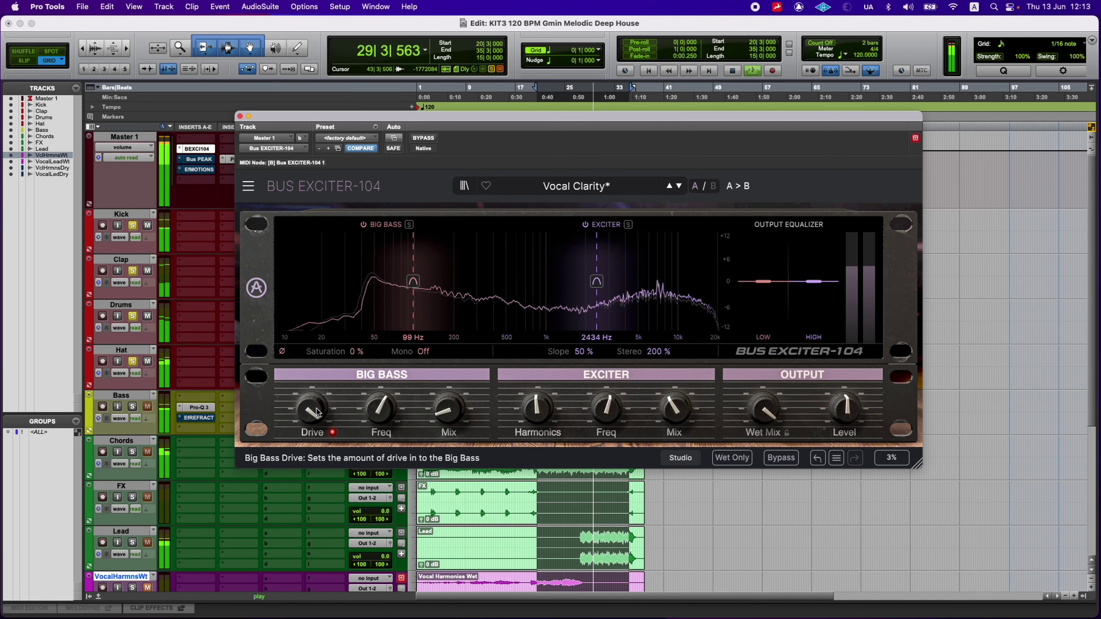
{"action": "left_click_drag", "start_coordinate": [311, 410], "coordinate": [311, 403]}
{"action": "left_click_drag", "start_coordinate": [763, 408], "coordinate": [763, 401]}
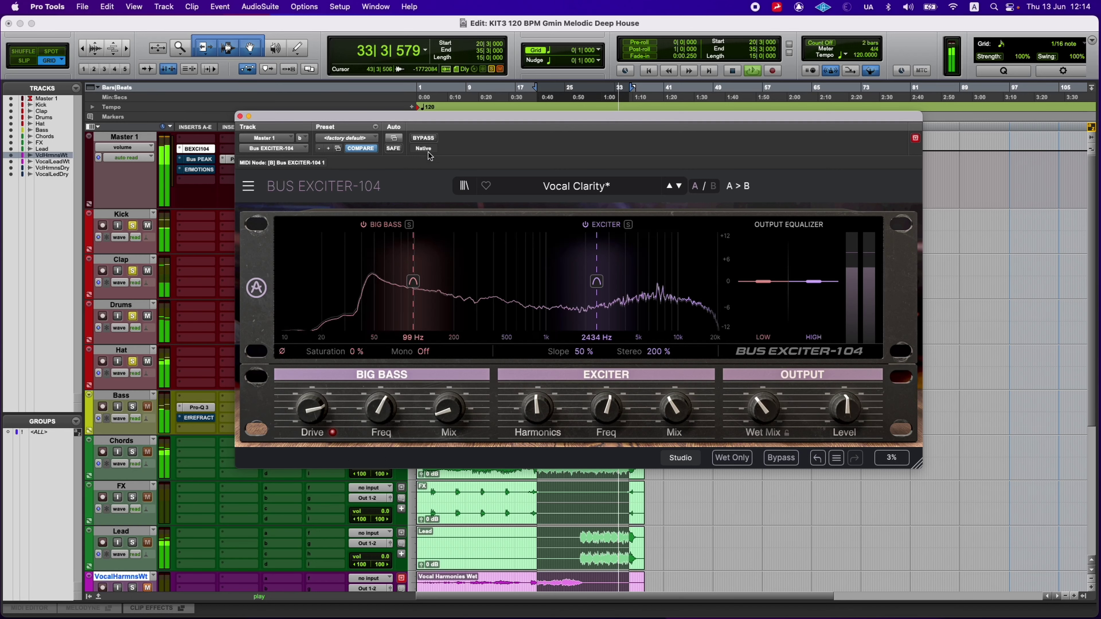
- Compare the master with Bus EXCITER-104 bypassed and active, and stop playback
{"action": "left_click", "coordinate": [423, 138]}
{"action": "left_click", "coordinate": [428, 138]}
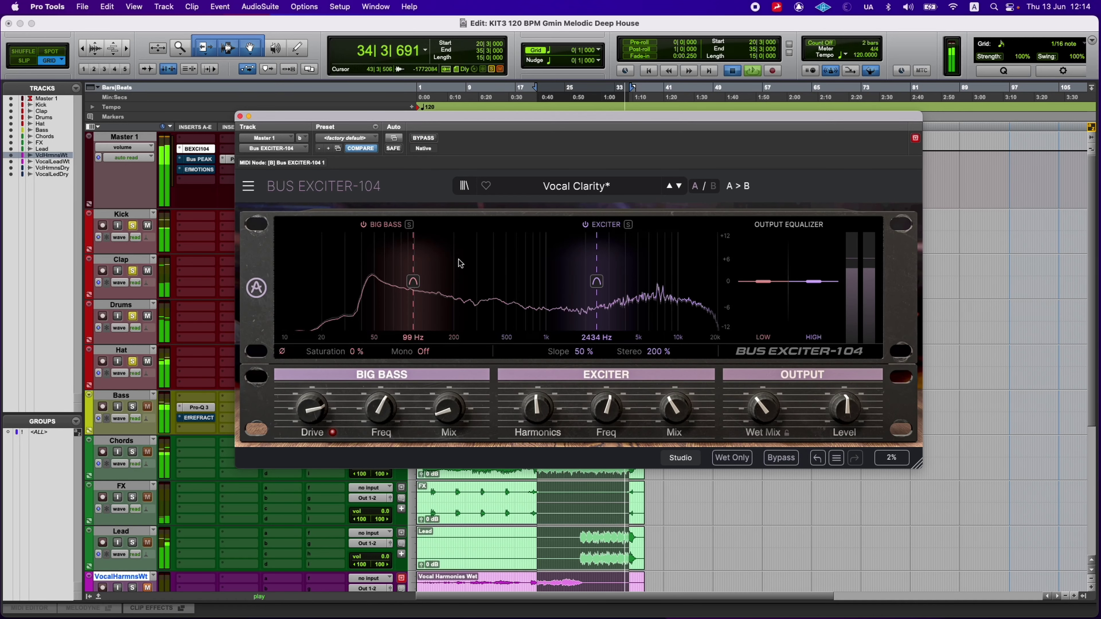
{"action": "left_click", "coordinate": [422, 139]}
{"action": "key", "text": "space"}
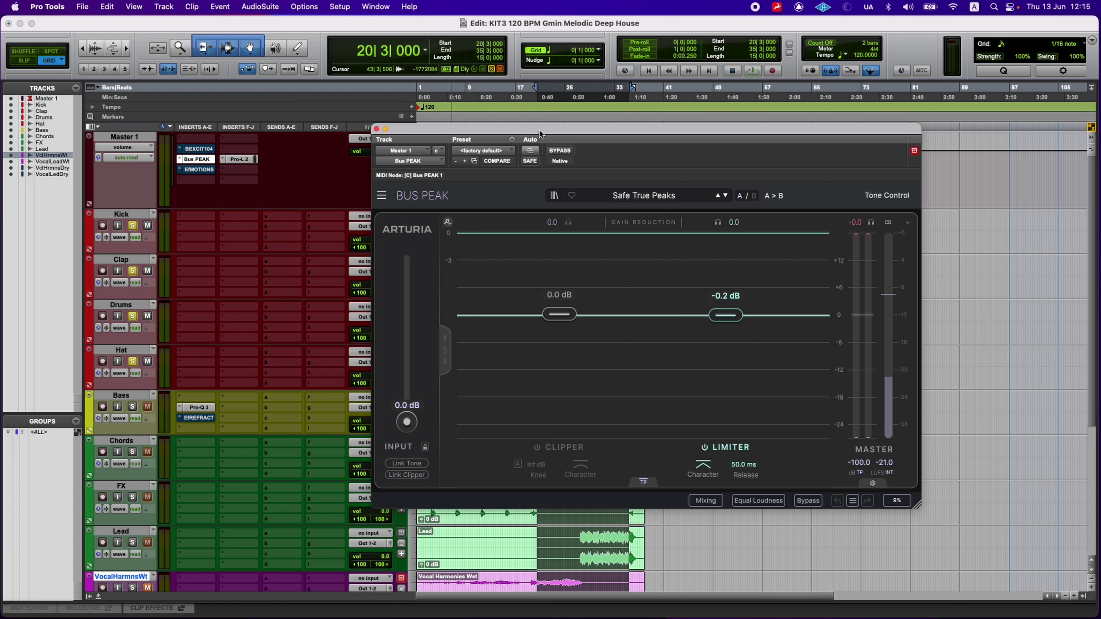
- Toggle the Bus PEAK bypass on and off and switch its limiter off and back on
{"action": "left_click", "coordinate": [553, 151]}
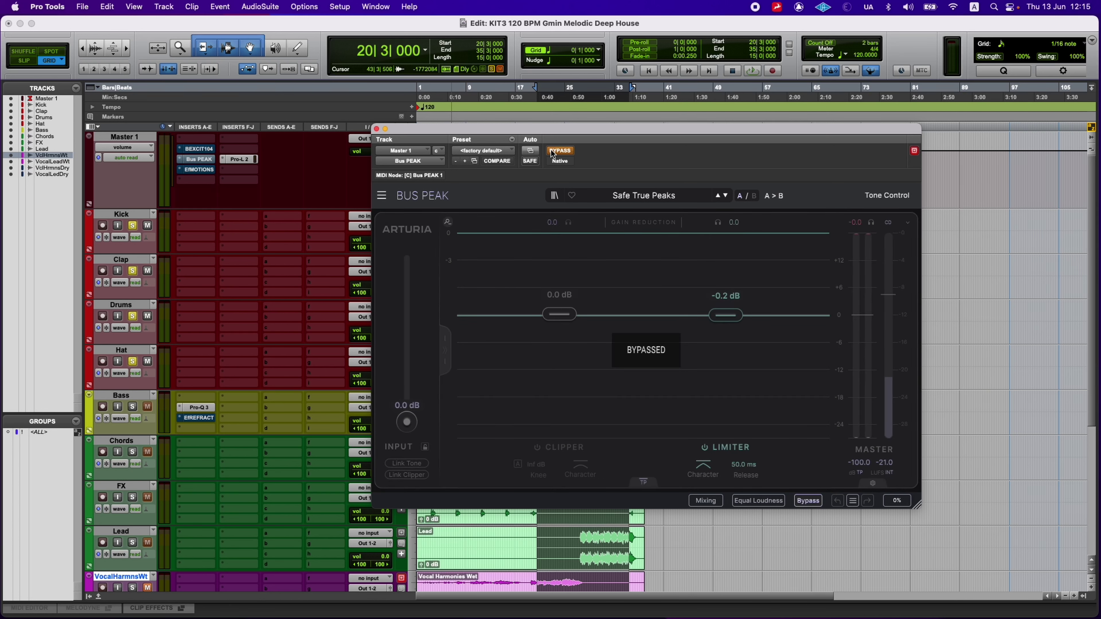
{"action": "left_click", "coordinate": [553, 151]}
{"action": "left_click", "coordinate": [755, 196]}
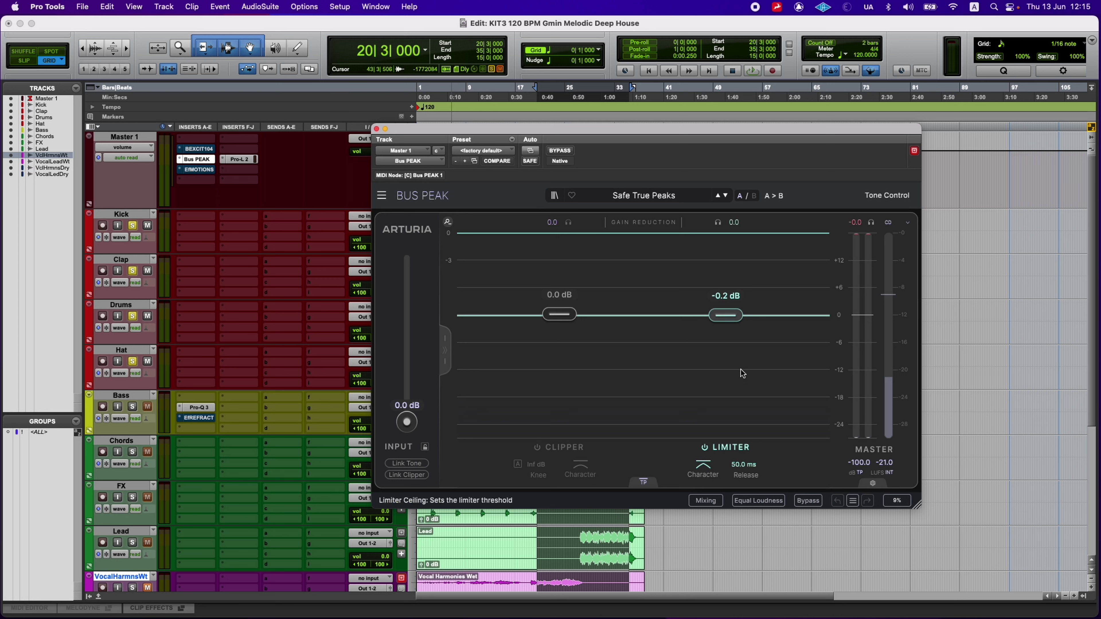
{"action": "left_click", "coordinate": [704, 446]}
{"action": "left_click", "coordinate": [704, 447]}
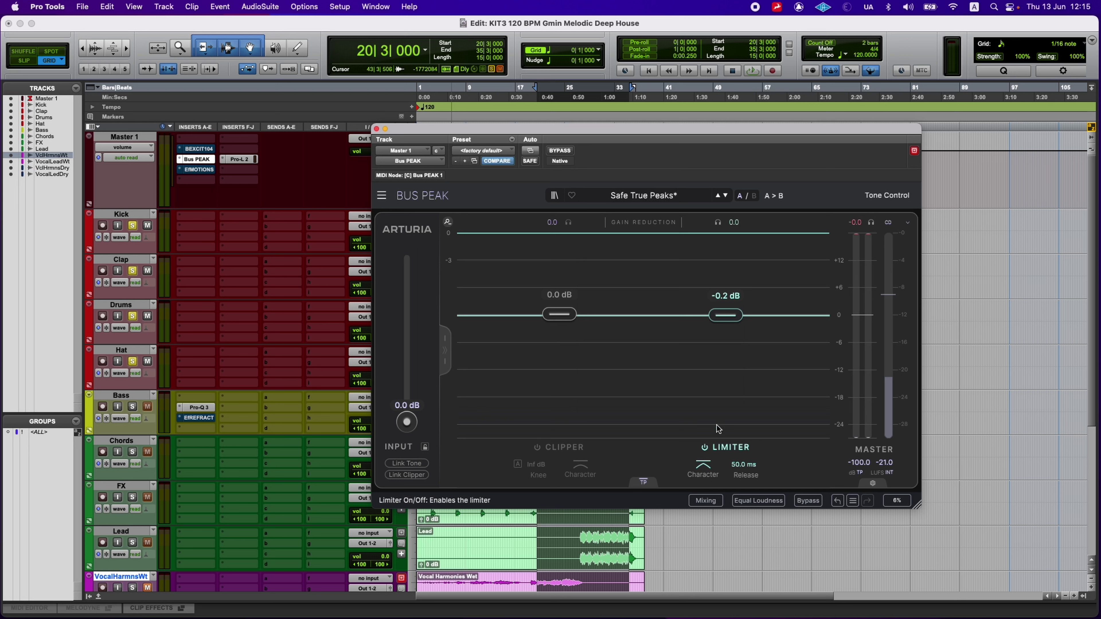
- Try Bus PEAK's clipper at a 12.0 dB ceiling with the limiter off, and restore the stored settings with Compare
{"action": "left_click", "coordinate": [541, 449]}
{"action": "left_click_drag", "start_coordinate": [559, 314], "coordinate": [559, 260]}
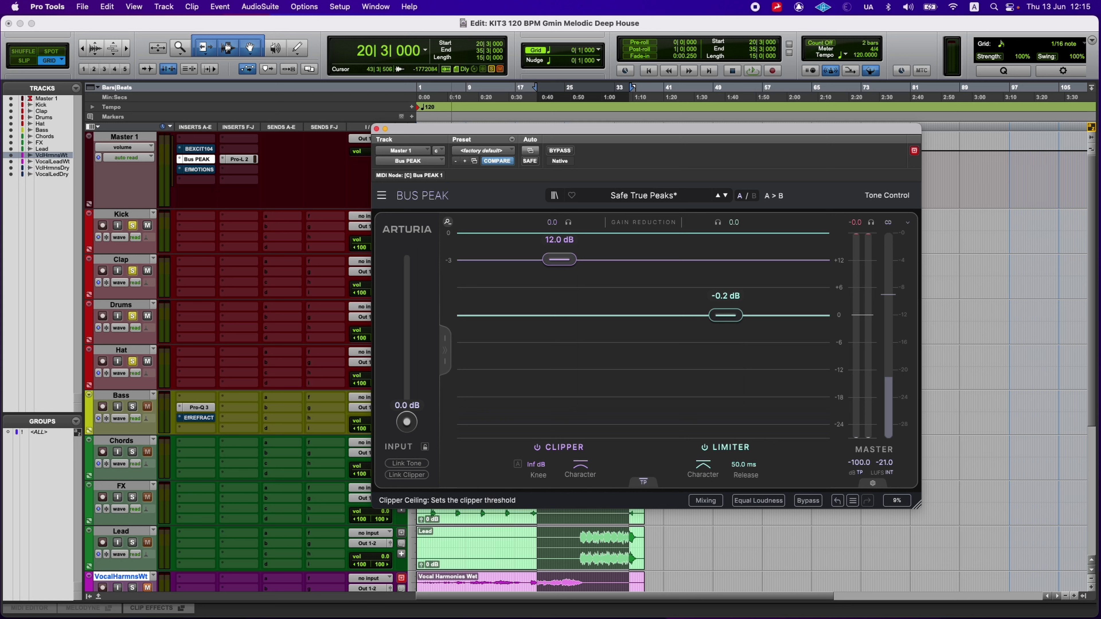
{"action": "left_click", "coordinate": [704, 447]}
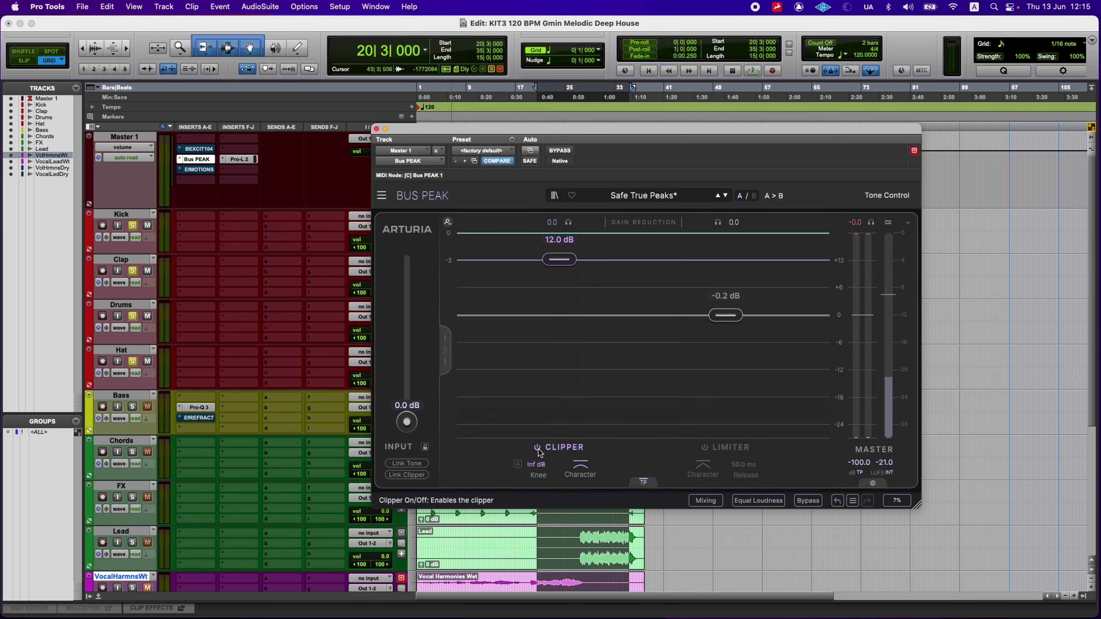
{"action": "left_click", "coordinate": [511, 161]}
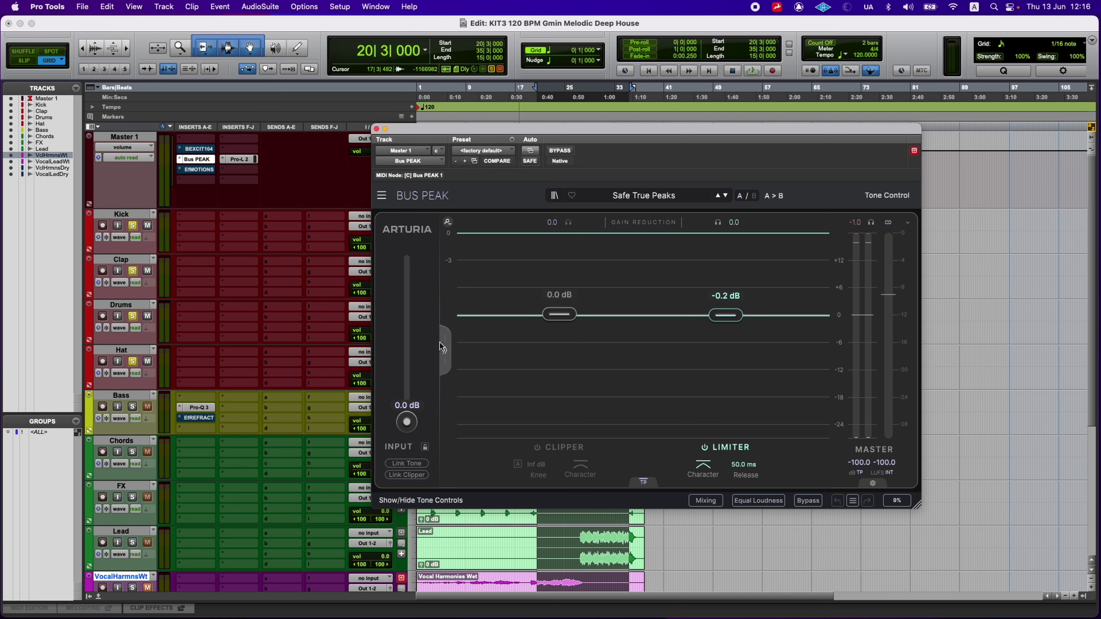
- View Bus PEAK's bass and treble tone controls and hide them again
{"action": "left_click", "coordinate": [444, 352]}
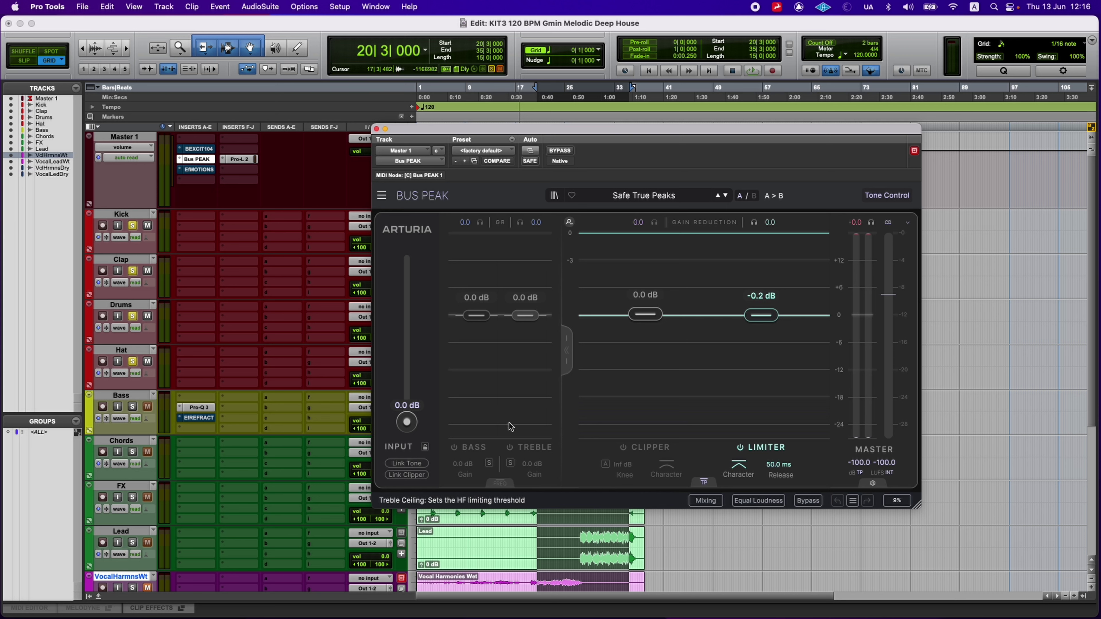
{"action": "left_click", "coordinate": [567, 367]}
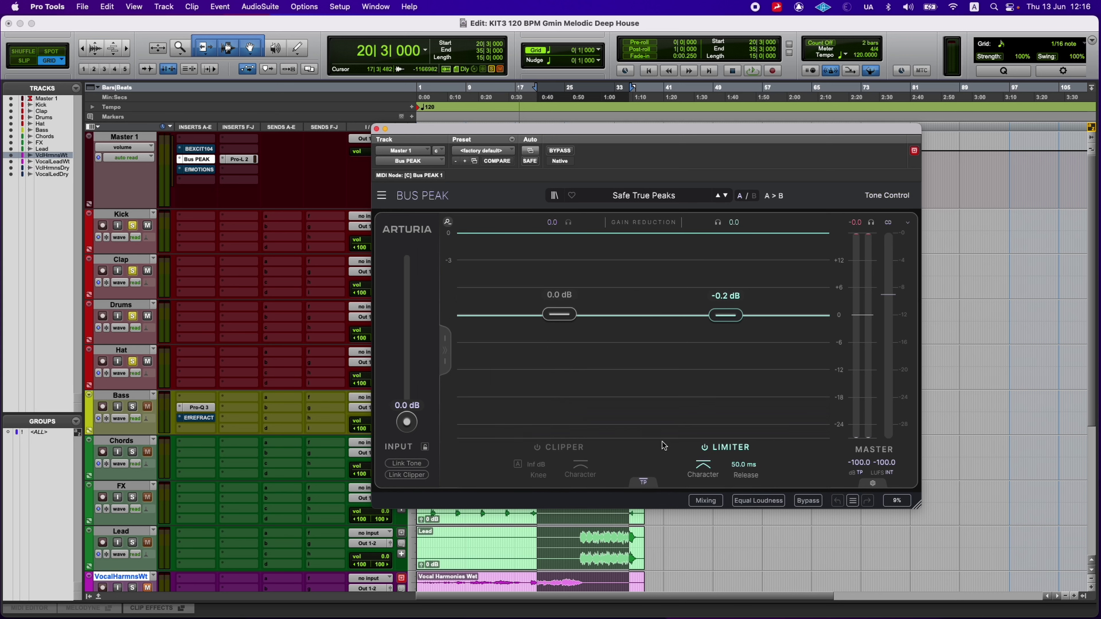
- Disable Bus PEAK's limiter, enable its clipper at a 0.0 dB ceiling and start playback
{"action": "left_click", "coordinate": [705, 447]}
{"action": "left_click", "coordinate": [537, 448]}
{"action": "key", "text": "space"}
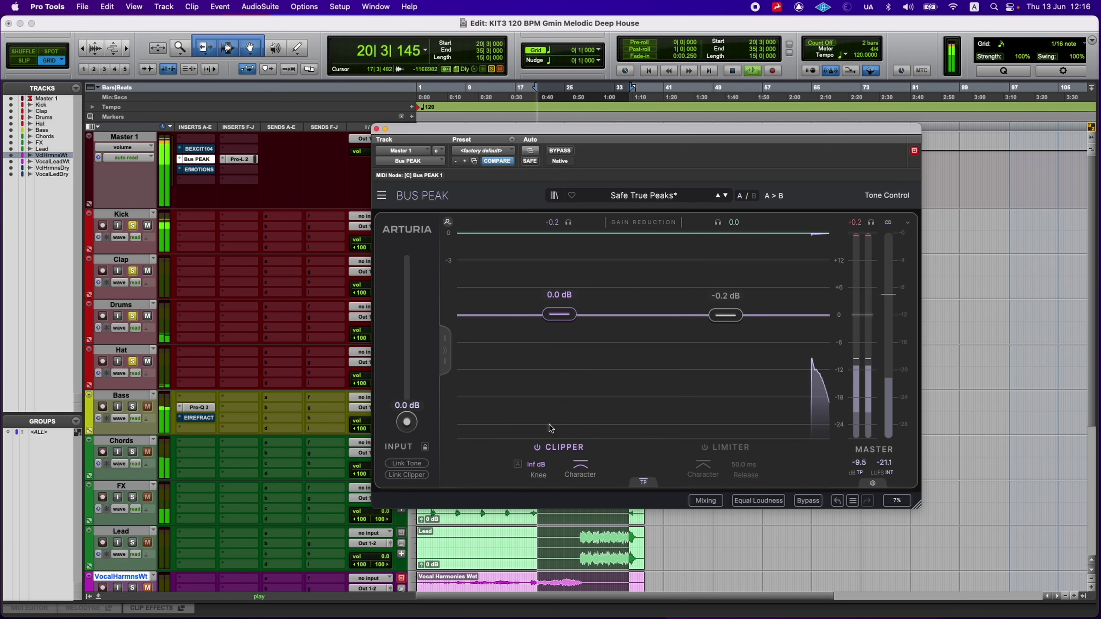
- Lower Bus PEAK's clipper ceiling to -24.0 dB and raise the clipper character to 38.8 %
{"action": "left_click_drag", "start_coordinate": [559, 314], "coordinate": [559, 424]}
{"action": "mouse_move", "coordinate": [581, 466]}
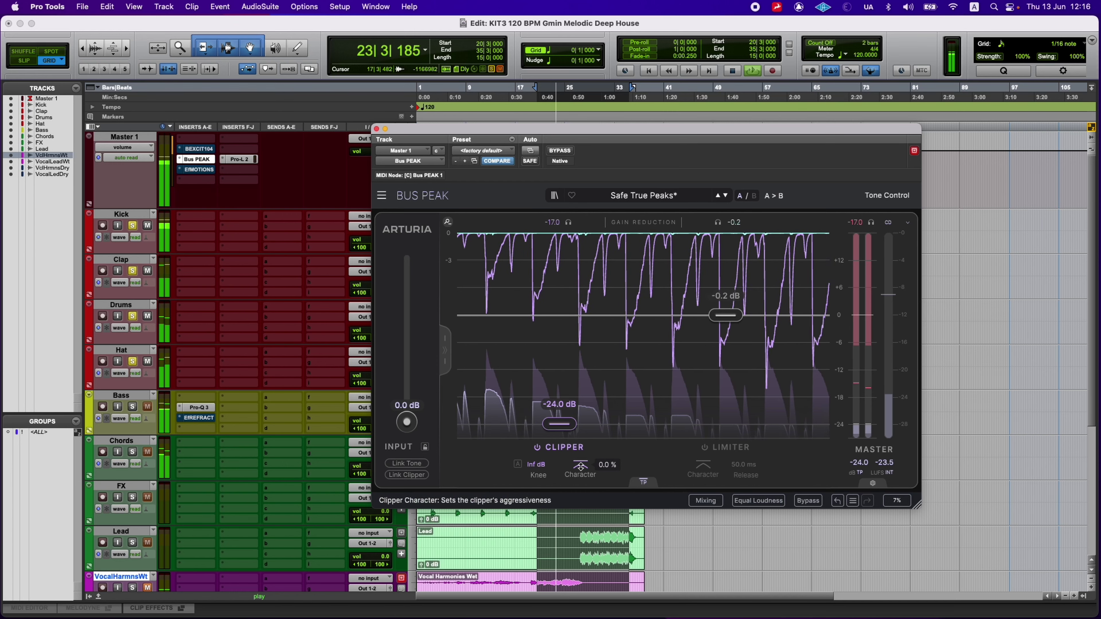
{"action": "left_click_drag", "start_coordinate": [580, 466], "coordinate": [581, 423]}
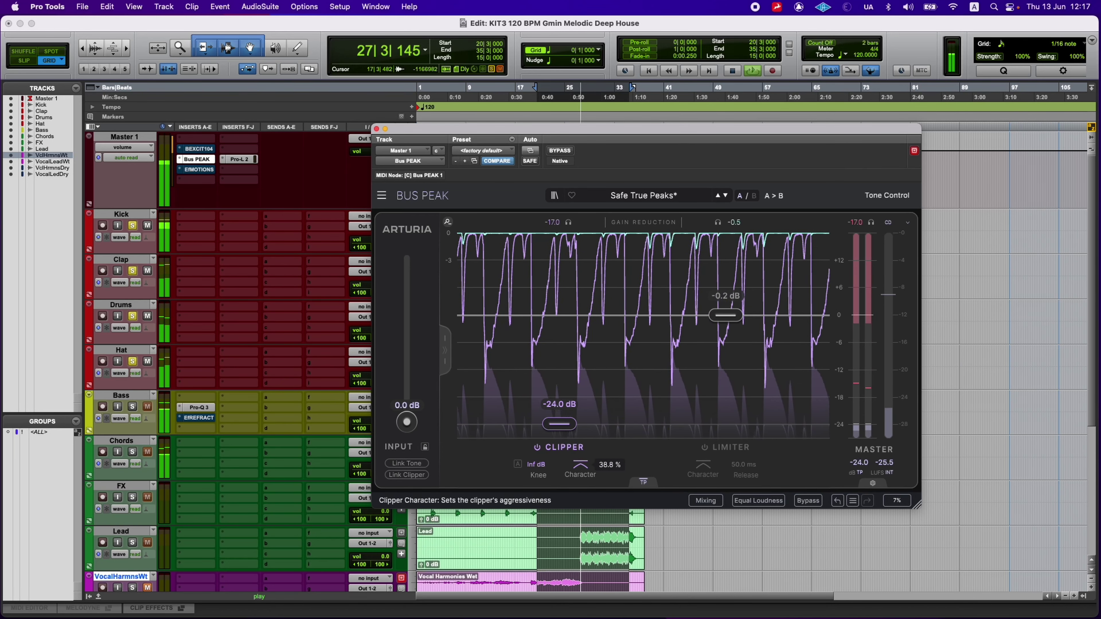
- Set the clipper ceiling to -8.4 dB and toggle the Bus PEAK bypass on and off
{"action": "left_click_drag", "start_coordinate": [559, 424], "coordinate": [559, 352]}
{"action": "left_click", "coordinate": [560, 154]}
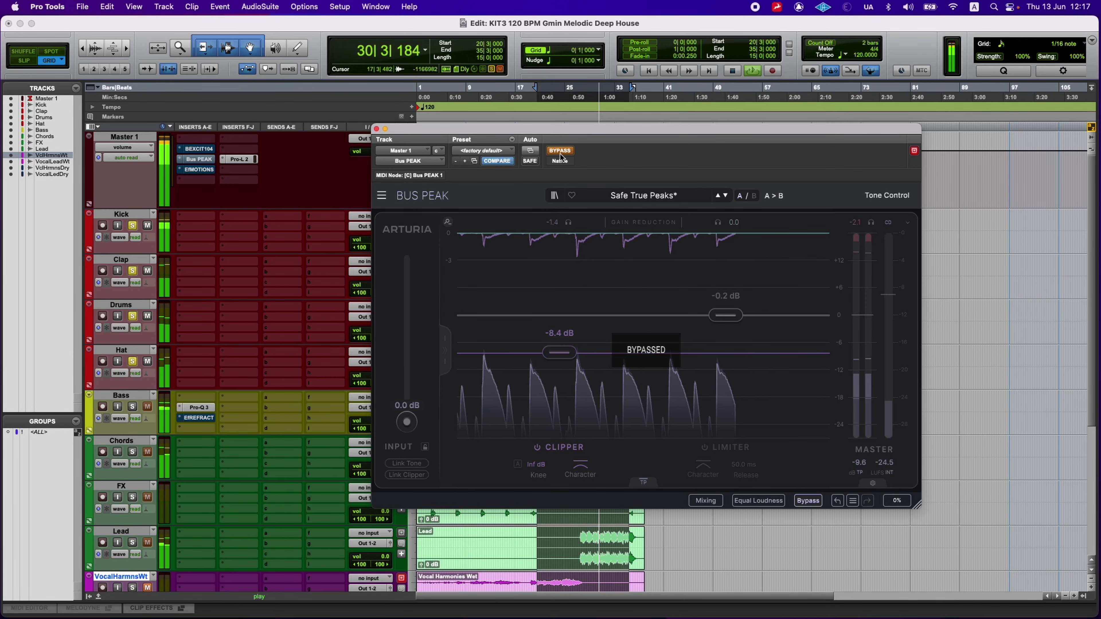
{"action": "left_click", "coordinate": [560, 155]}
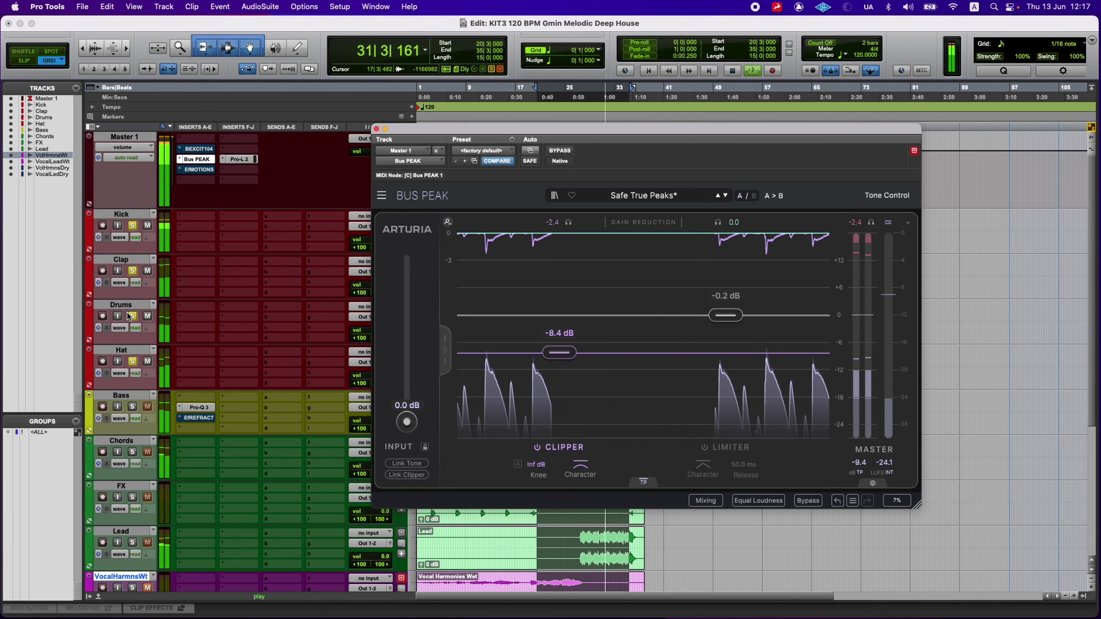
- Remove the solo from the Clap, Drums and Hat tracks, leaving only the Kick soloed among the drum tracks
{"action": "left_click", "coordinate": [133, 363]}
{"action": "left_click", "coordinate": [132, 362]}
{"action": "left_click", "coordinate": [132, 226]}
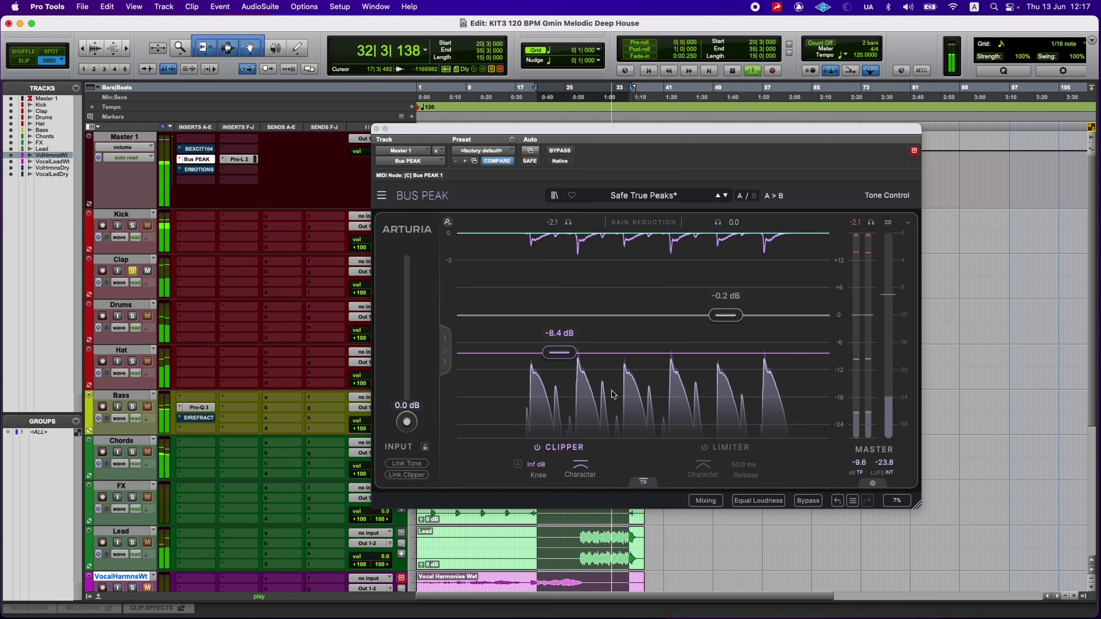
- Lower the clipper ceiling to -24.0 dB, raise it to -14.8 dB and compare using the Bus PEAK bypass
{"action": "left_click_drag", "start_coordinate": [559, 352], "coordinate": [559, 424]}
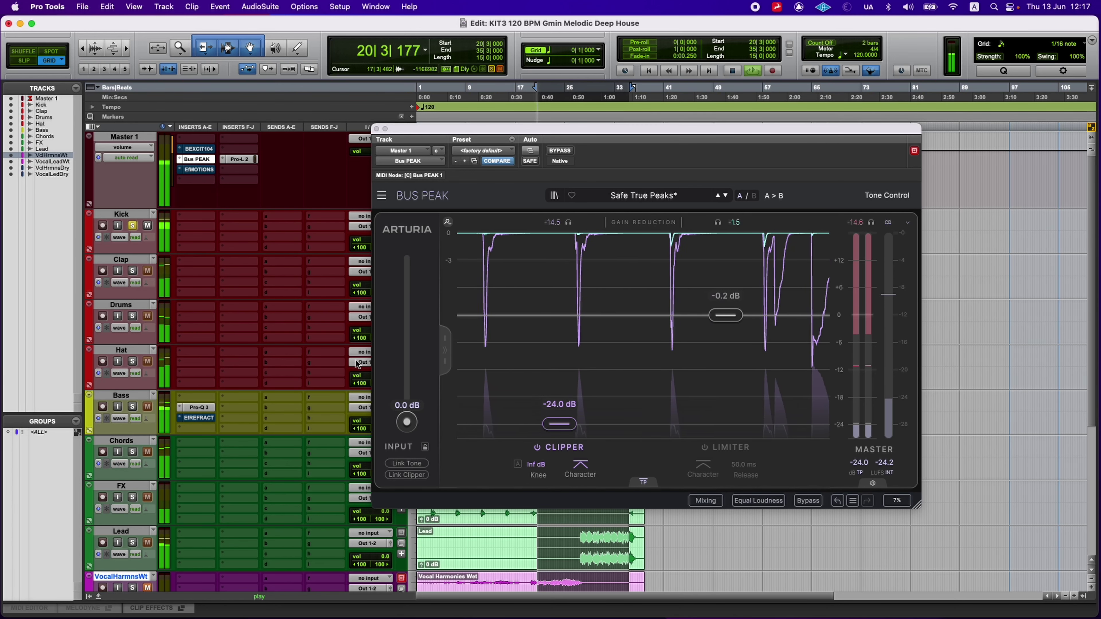
{"action": "left_click_drag", "start_coordinate": [559, 424], "coordinate": [559, 382]}
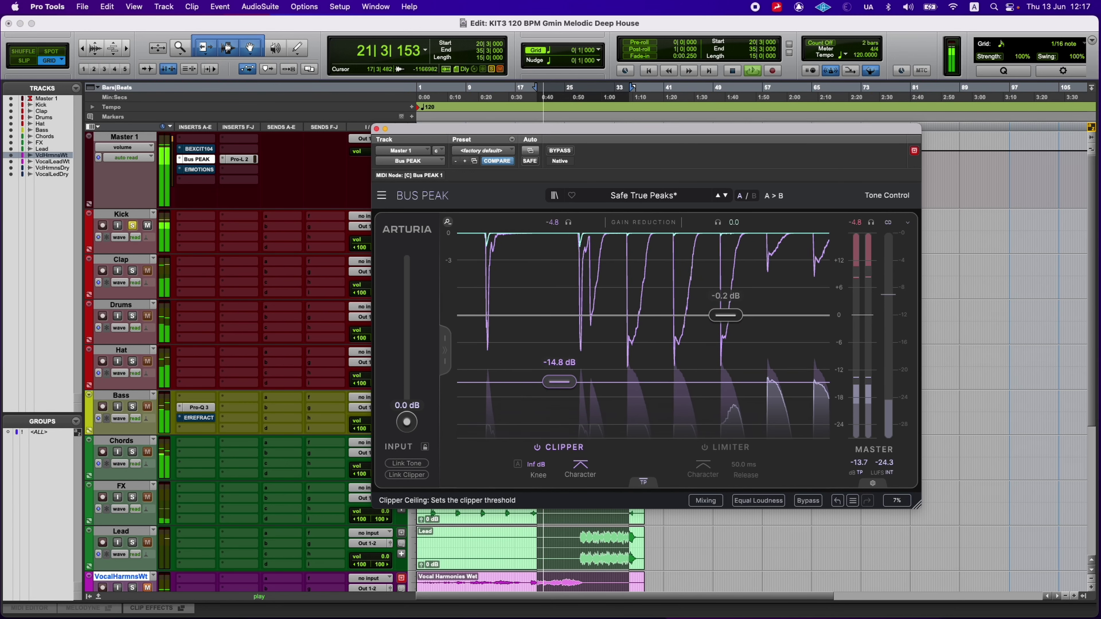
{"action": "left_click", "coordinate": [560, 150]}
{"action": "left_click", "coordinate": [559, 150]}
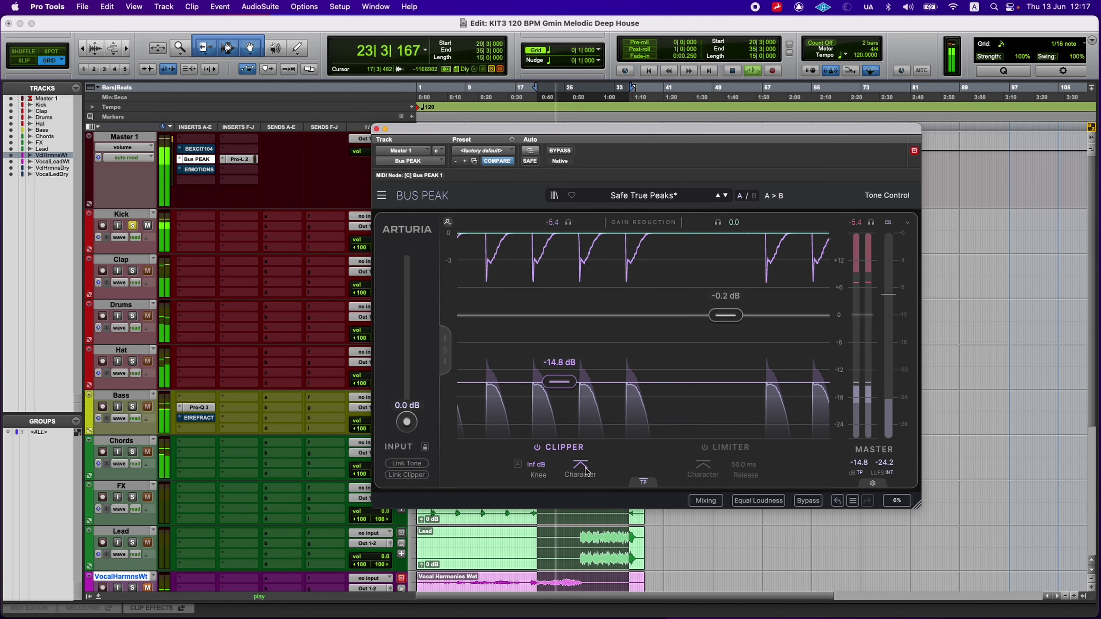
- Disable Bus PEAK's clipper, stop playback and enable the limiter
{"action": "mouse_move", "coordinate": [581, 466]}
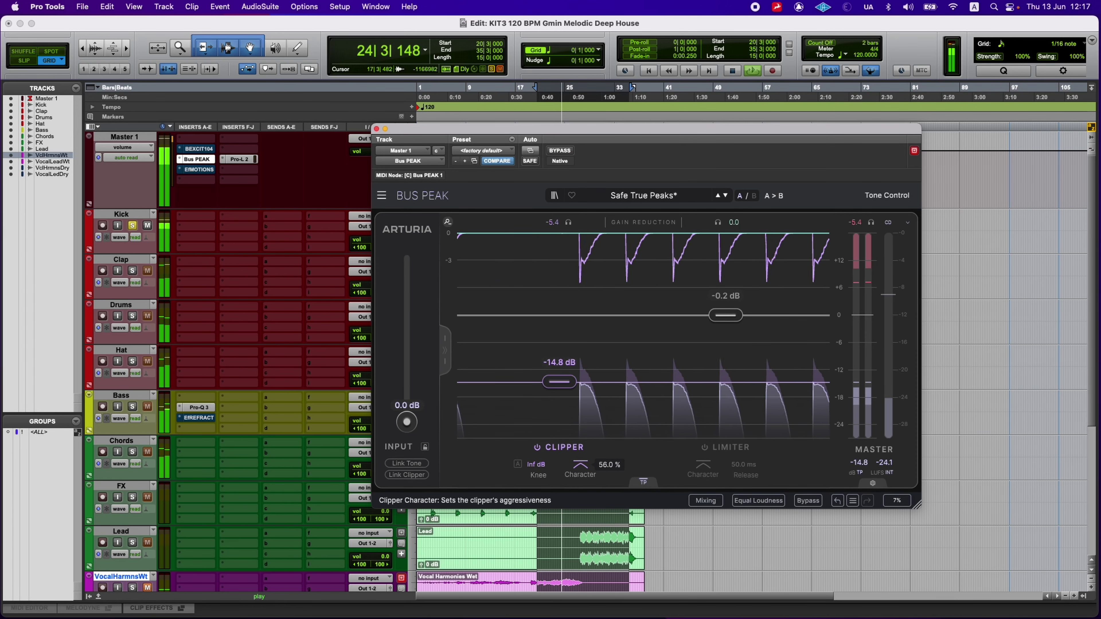
{"action": "left_click", "coordinate": [537, 447]}
{"action": "key", "text": "space"}
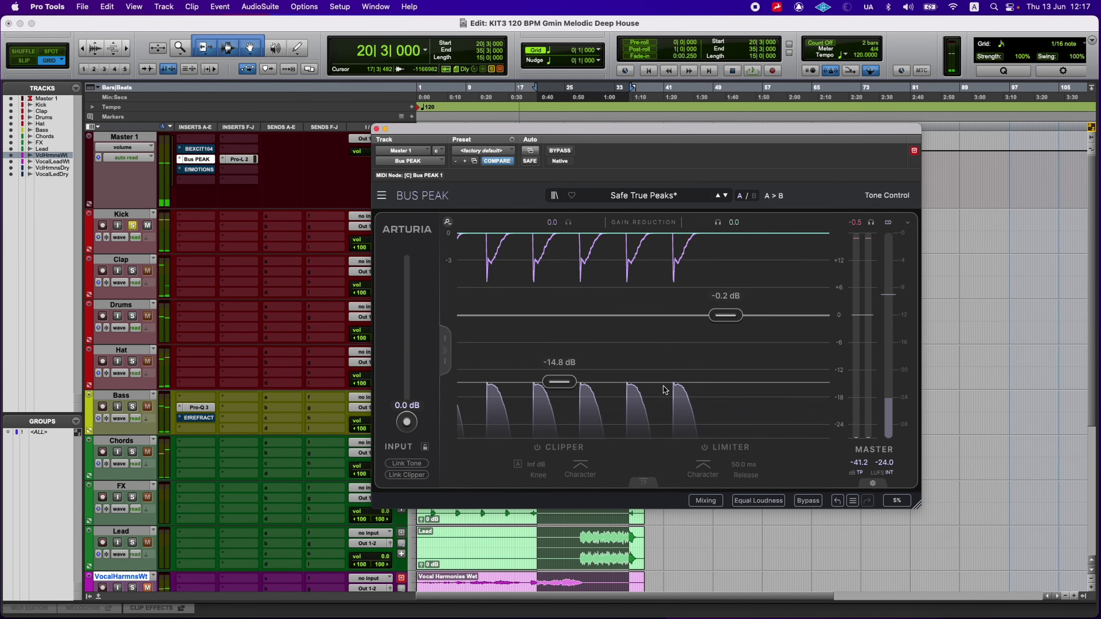
{"action": "left_click", "coordinate": [705, 447]}
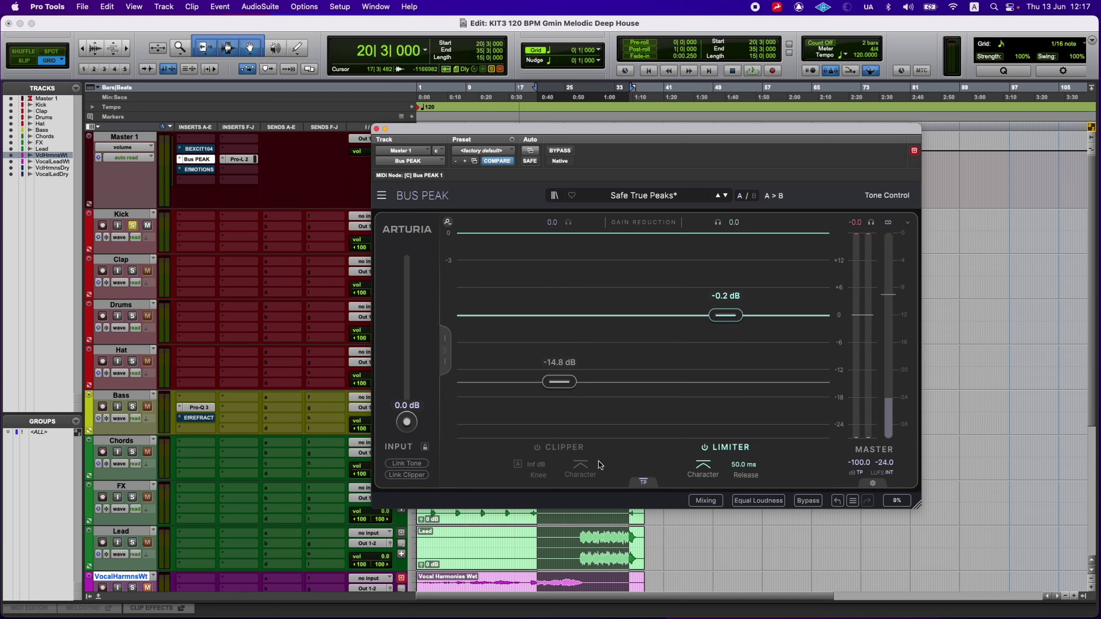
- Show the tone controls and, during playback, enable treble limiting at a -24.0 dB ceiling and bass limiting with a lowered ceiling
{"action": "left_click", "coordinate": [443, 352]}
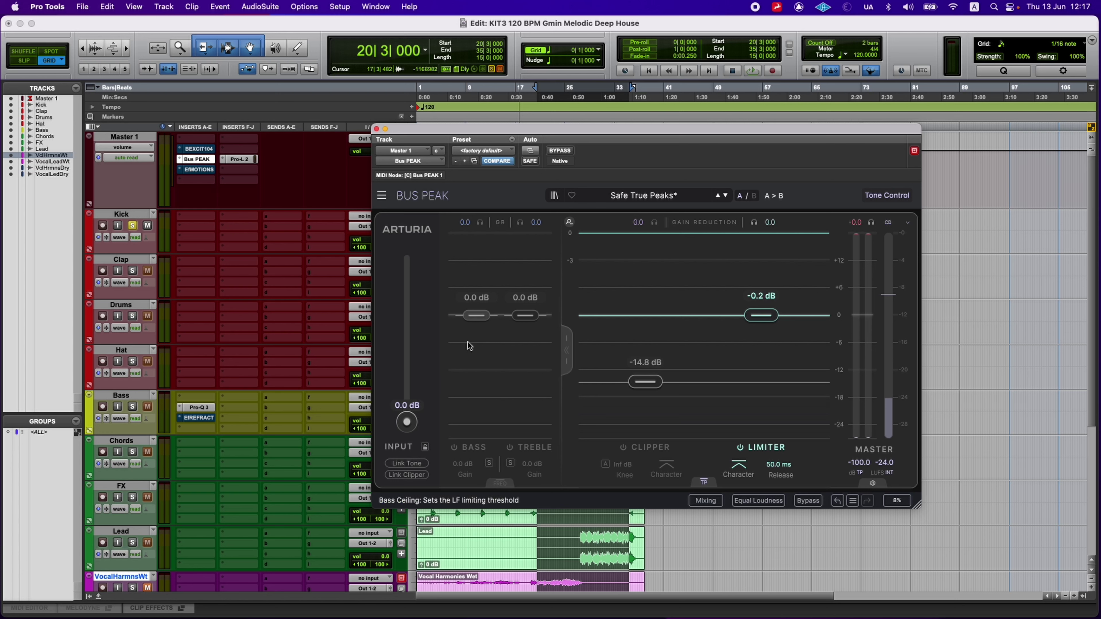
{"action": "key", "text": "space"}
{"action": "left_click", "coordinate": [524, 446]}
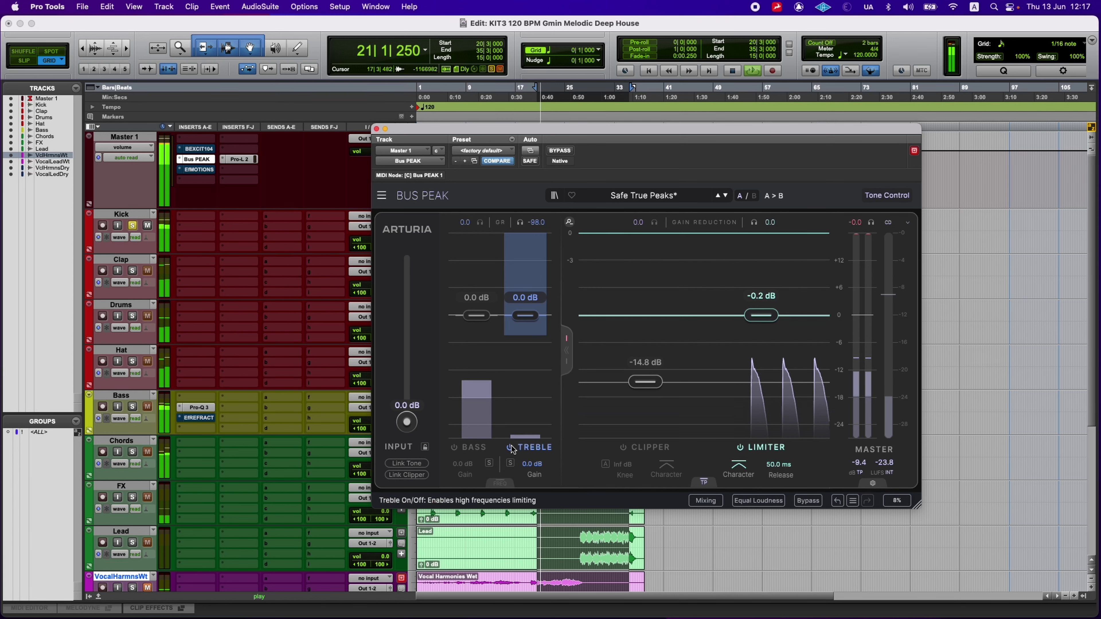
{"action": "left_click_drag", "start_coordinate": [524, 315], "coordinate": [525, 424]}
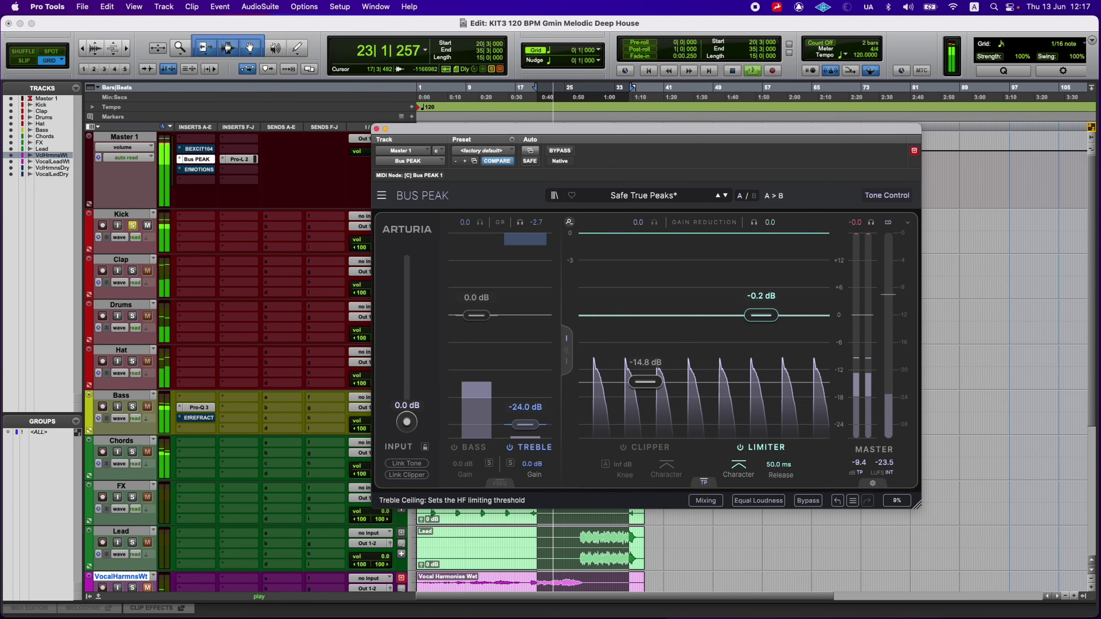
{"action": "left_click", "coordinate": [468, 447]}
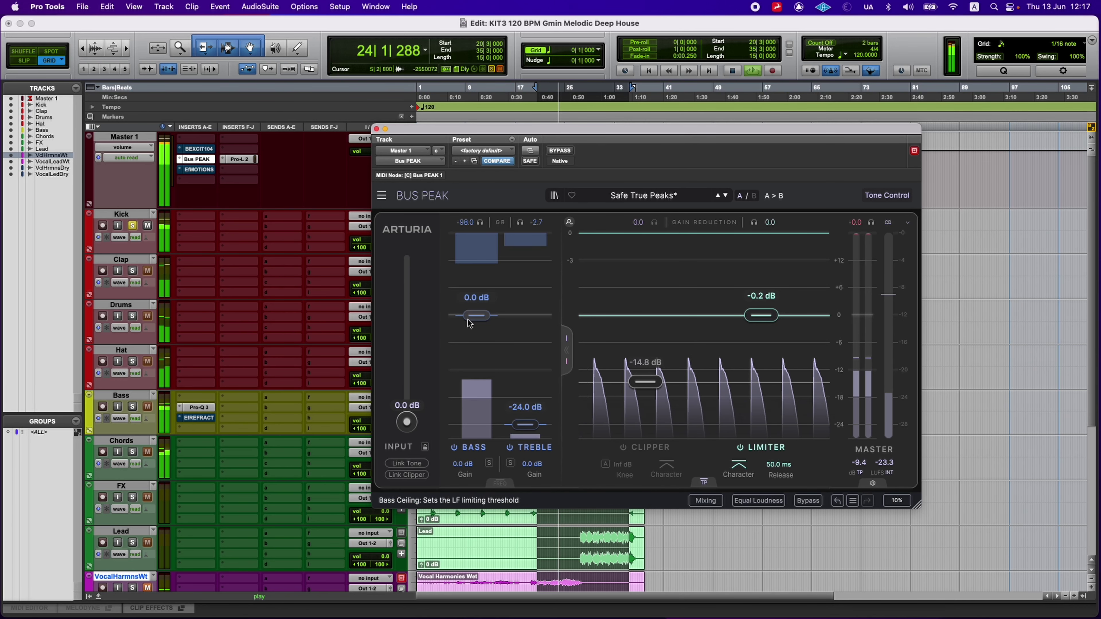
{"action": "left_click_drag", "start_coordinate": [476, 315], "coordinate": [476, 386]}
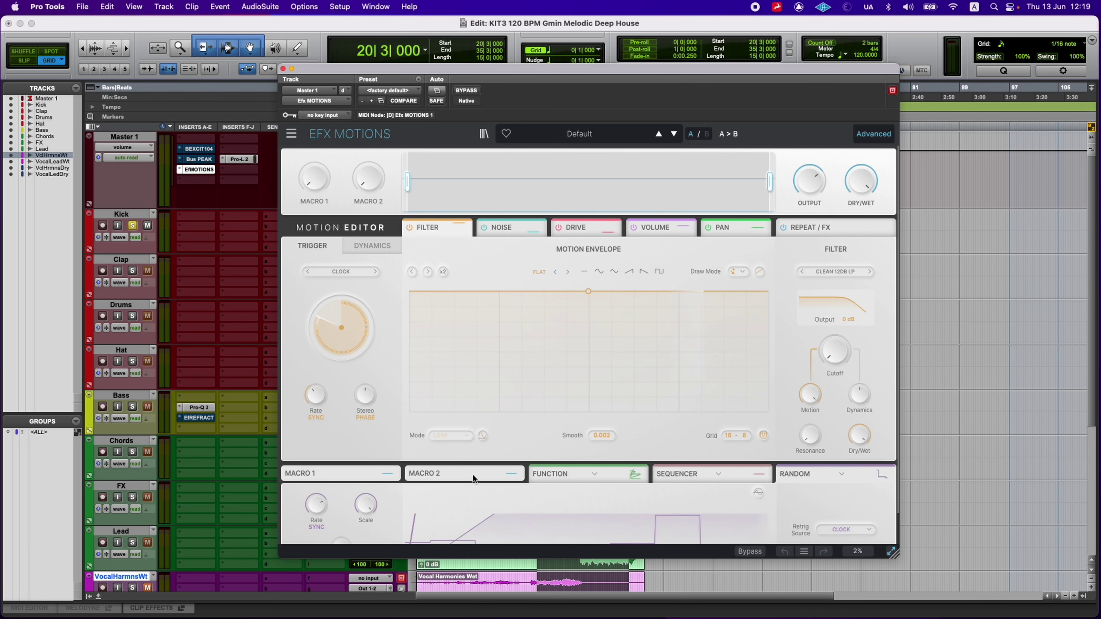
- Look through EFX MOTIONS' Function modulator and Noise, Filter, Volume and Pan sections, and solo the Clap, Drums and Hat tracks as well
{"action": "left_click", "coordinate": [545, 477]}
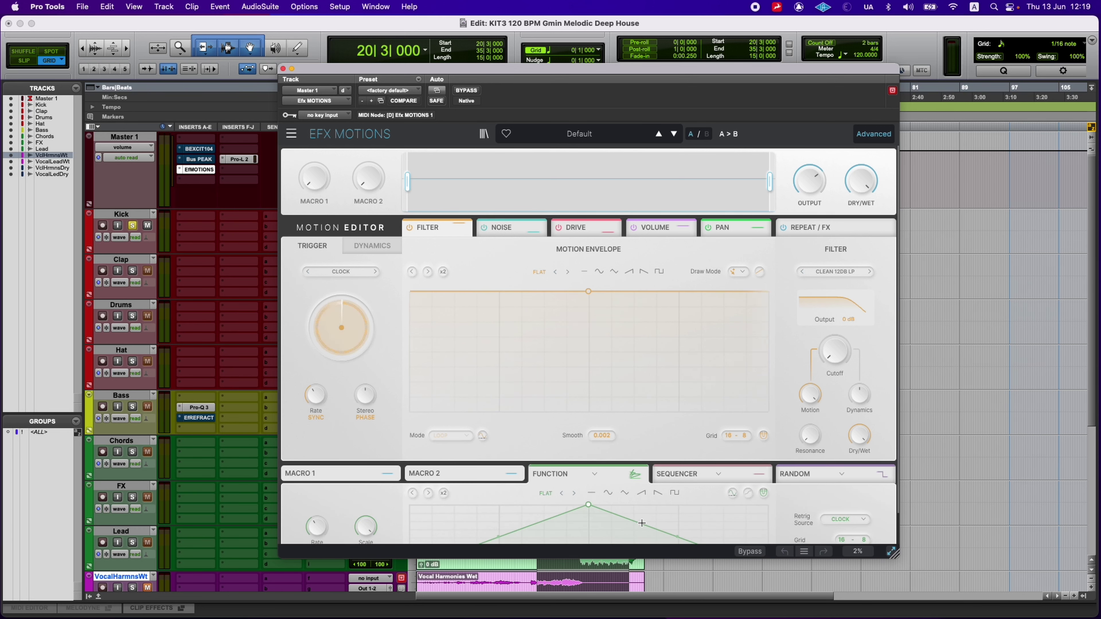
{"action": "left_click", "coordinate": [521, 227]}
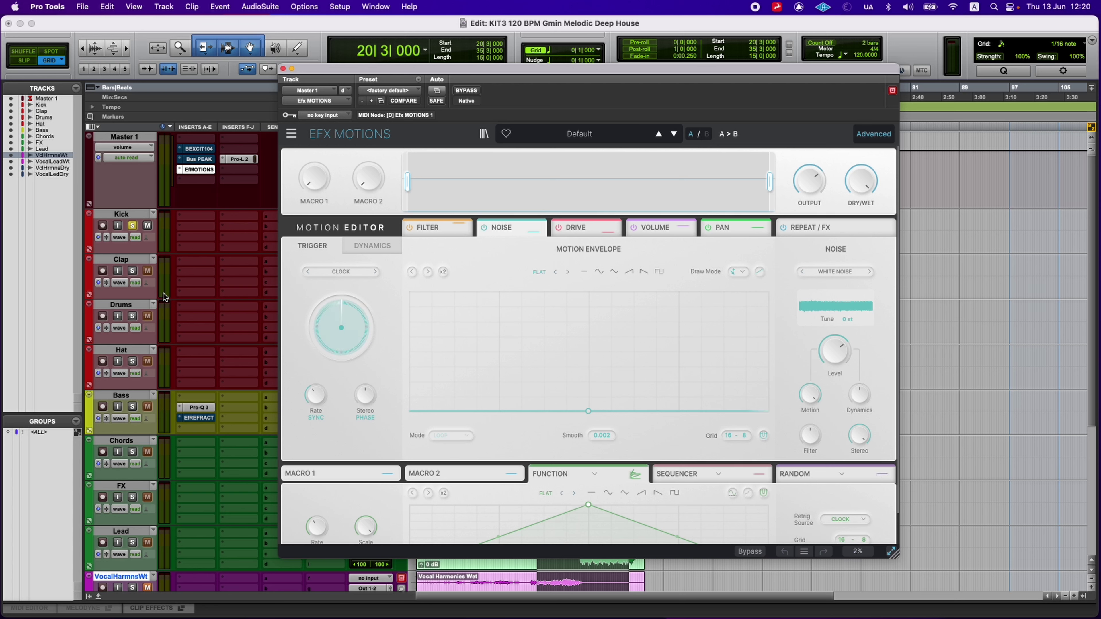
{"action": "left_click", "coordinate": [133, 271]}
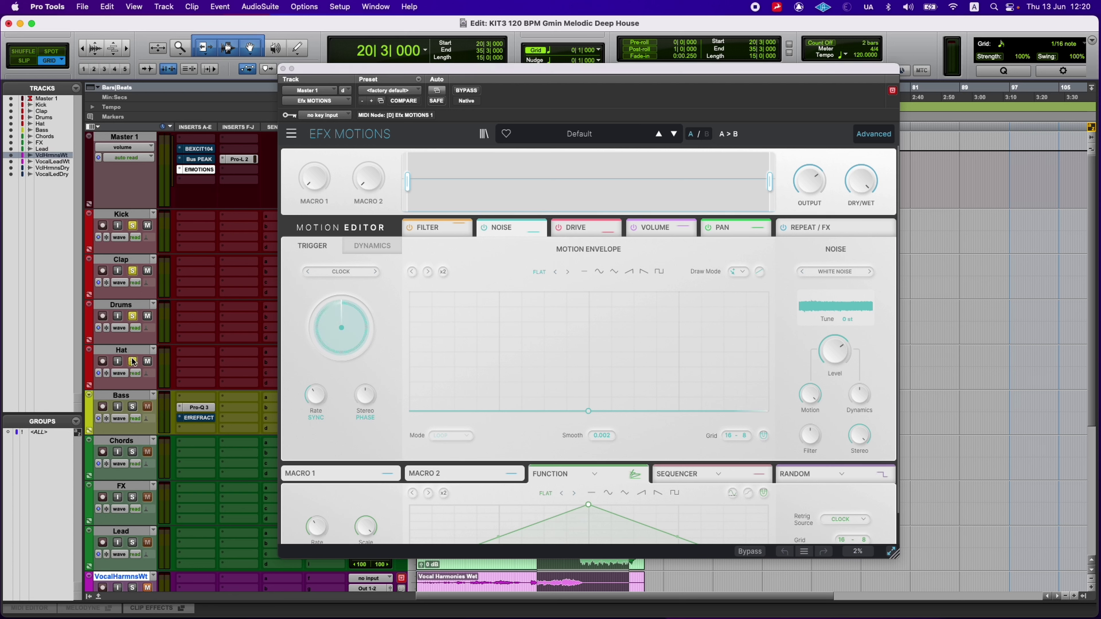
{"action": "left_click", "coordinate": [439, 232]}
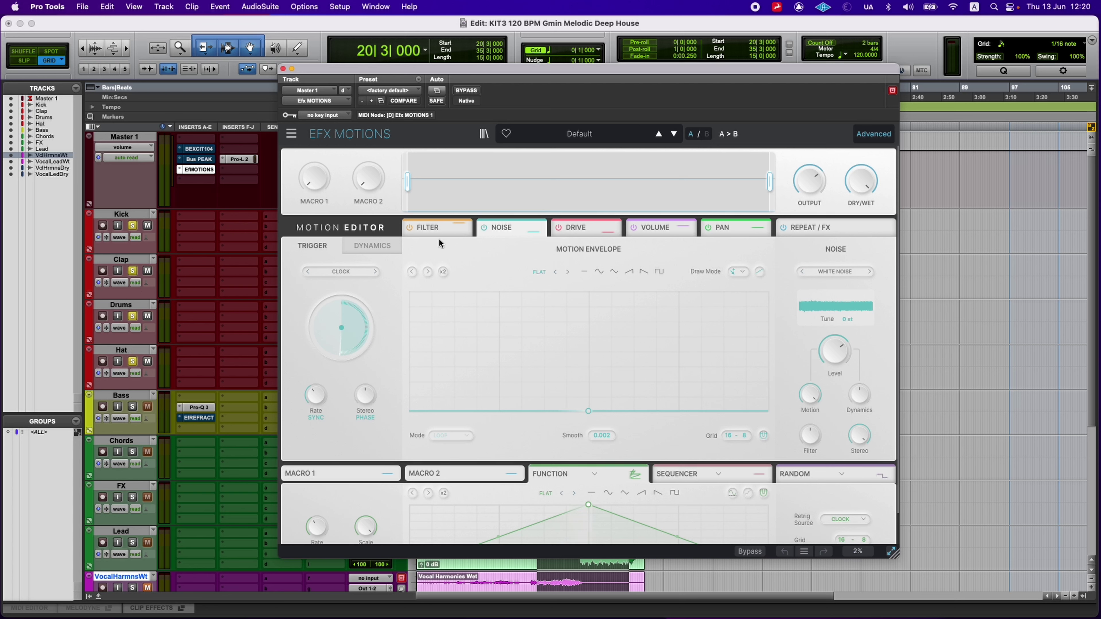
{"action": "left_click", "coordinate": [644, 230]}
{"action": "left_click", "coordinate": [723, 230]}
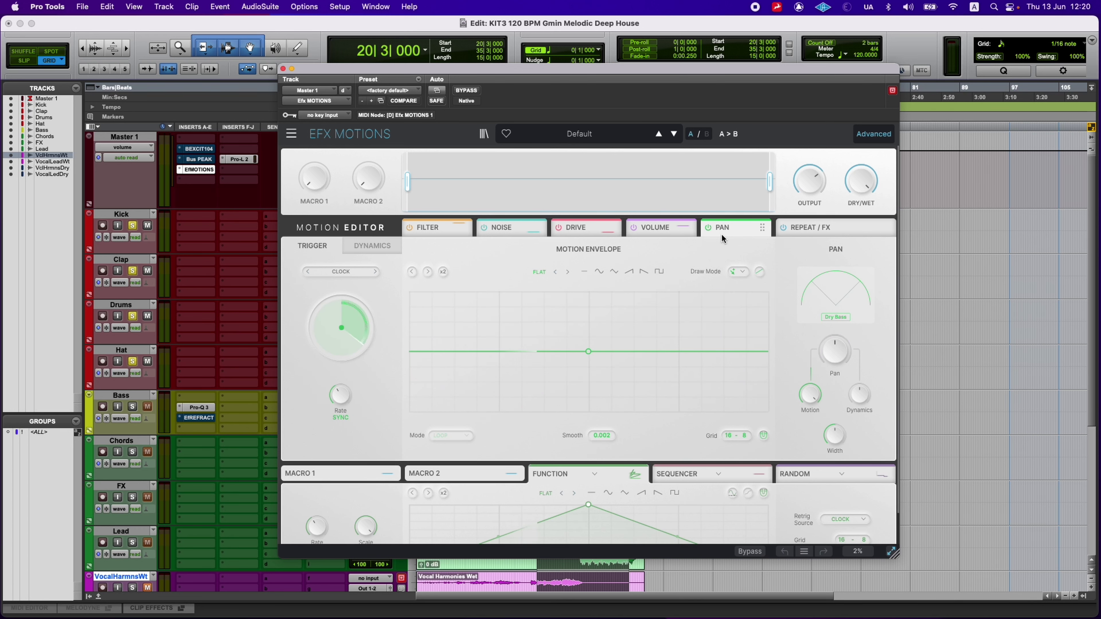
- Toggle the EFX MOTIONS bypass on and off, and audition successive presets during playback up to Add That Metal
{"action": "left_click", "coordinate": [467, 91]}
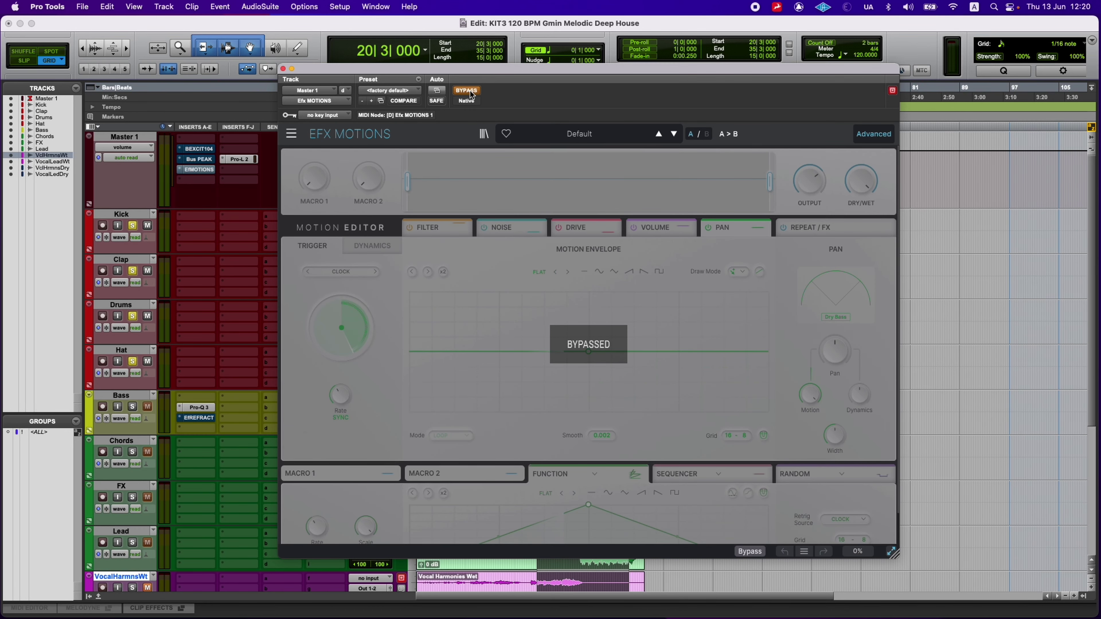
{"action": "left_click", "coordinate": [468, 90]}
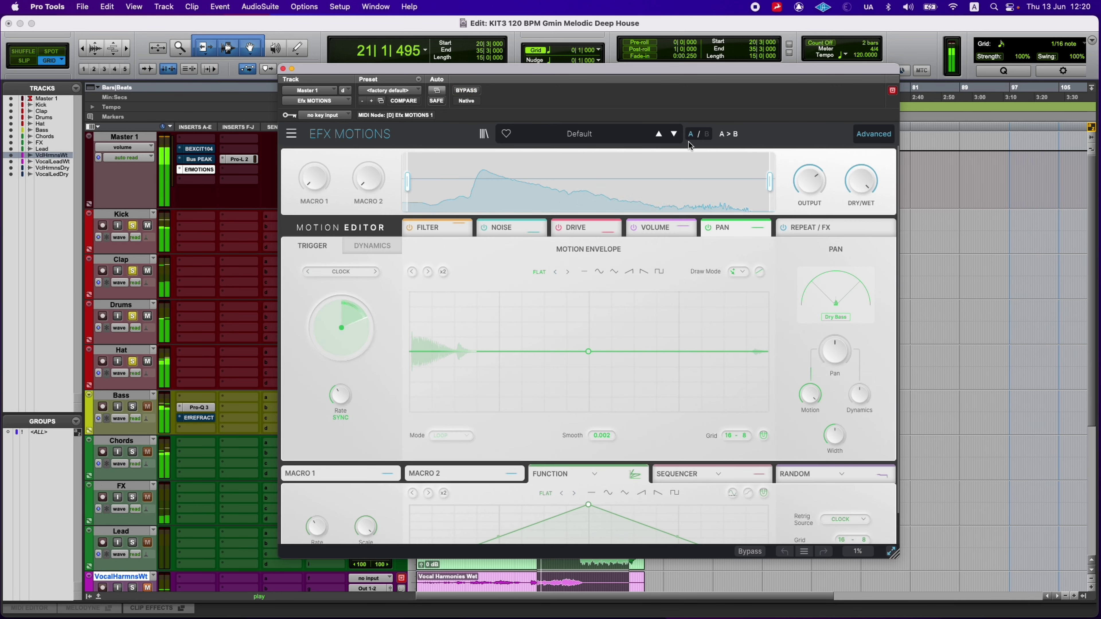
{"action": "left_click", "coordinate": [674, 134]}
{"action": "left_click", "coordinate": [674, 134]}
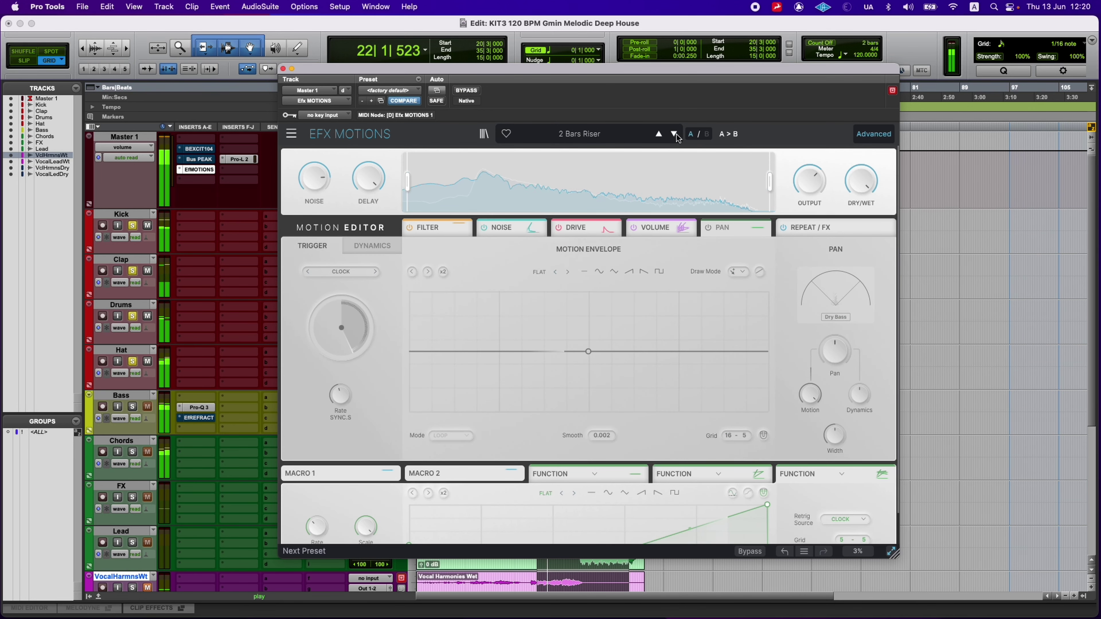
{"action": "left_click", "coordinate": [674, 134]}
{"action": "left_click", "coordinate": [674, 134]}
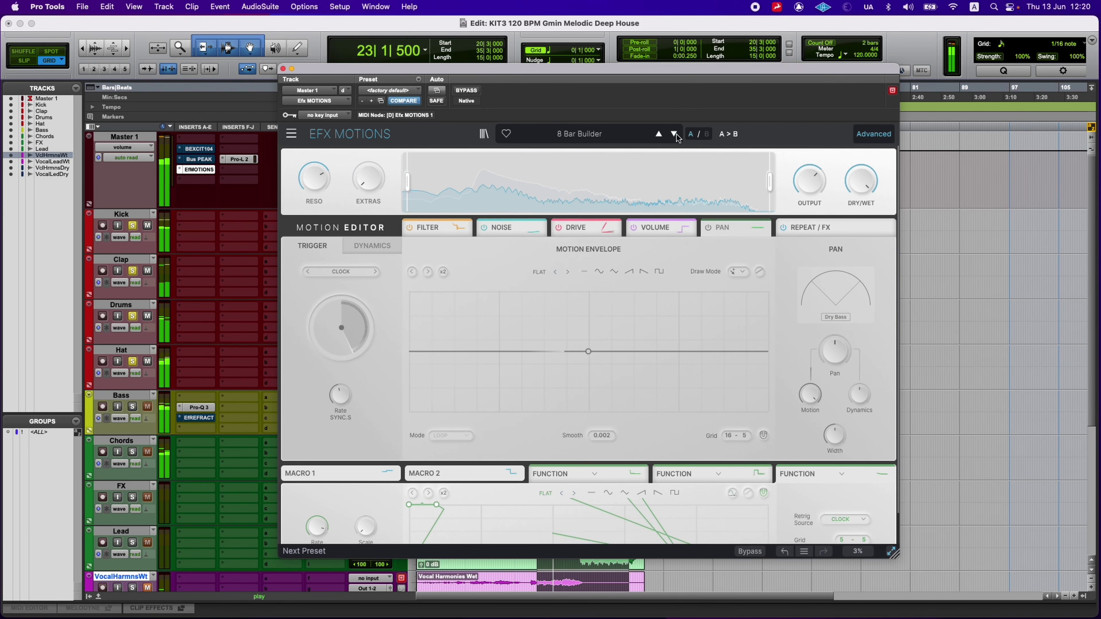
{"action": "left_click", "coordinate": [674, 134]}
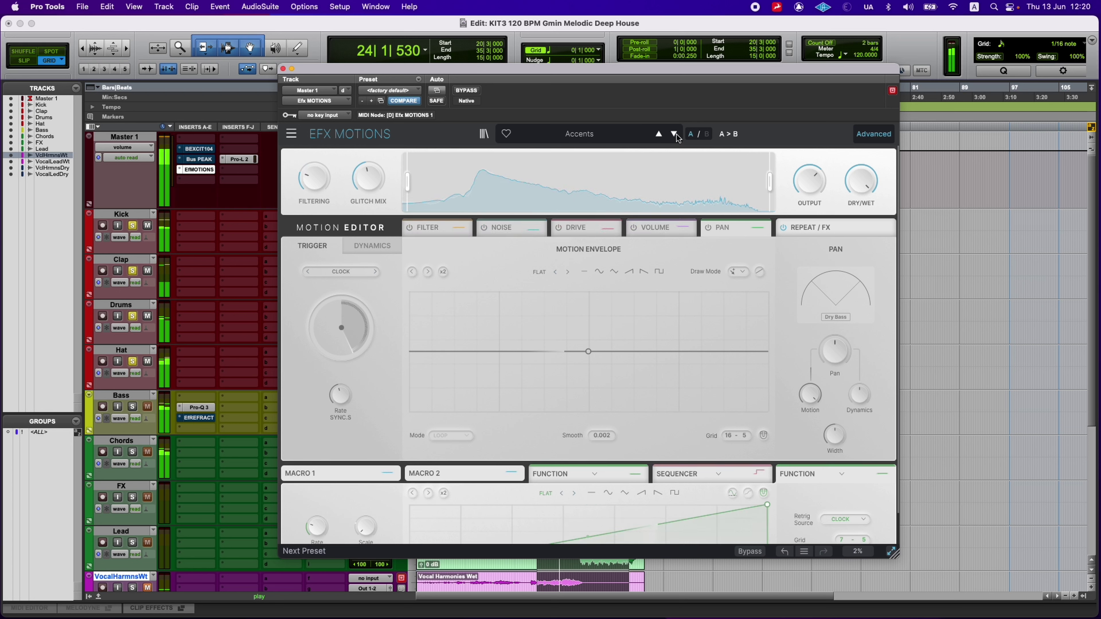
{"action": "left_click", "coordinate": [674, 134]}
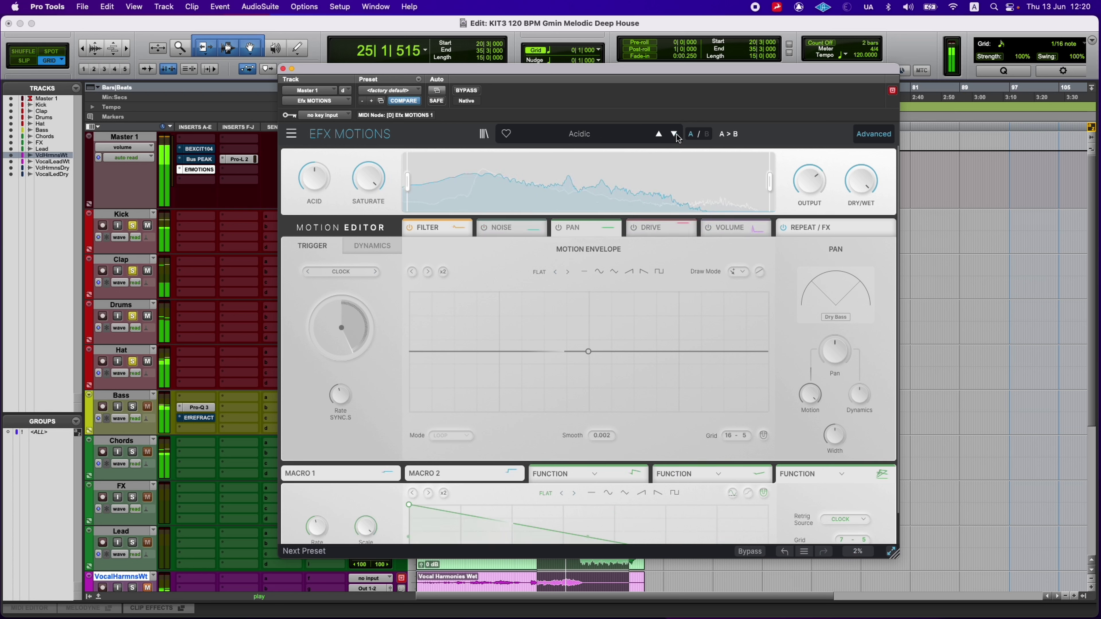
{"action": "left_click", "coordinate": [674, 134]}
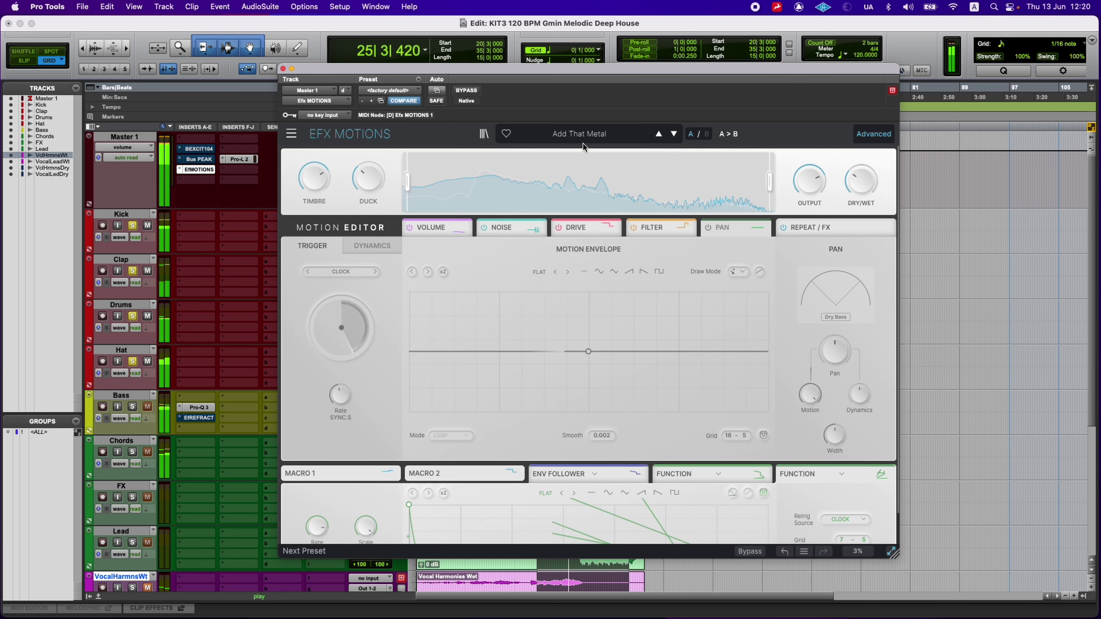
- Toggle the EFX MOTIONS bypass for comparison and stop playback
{"action": "left_click", "coordinate": [467, 91]}
{"action": "key", "text": "space"}
{"action": "left_click", "coordinate": [465, 91]}
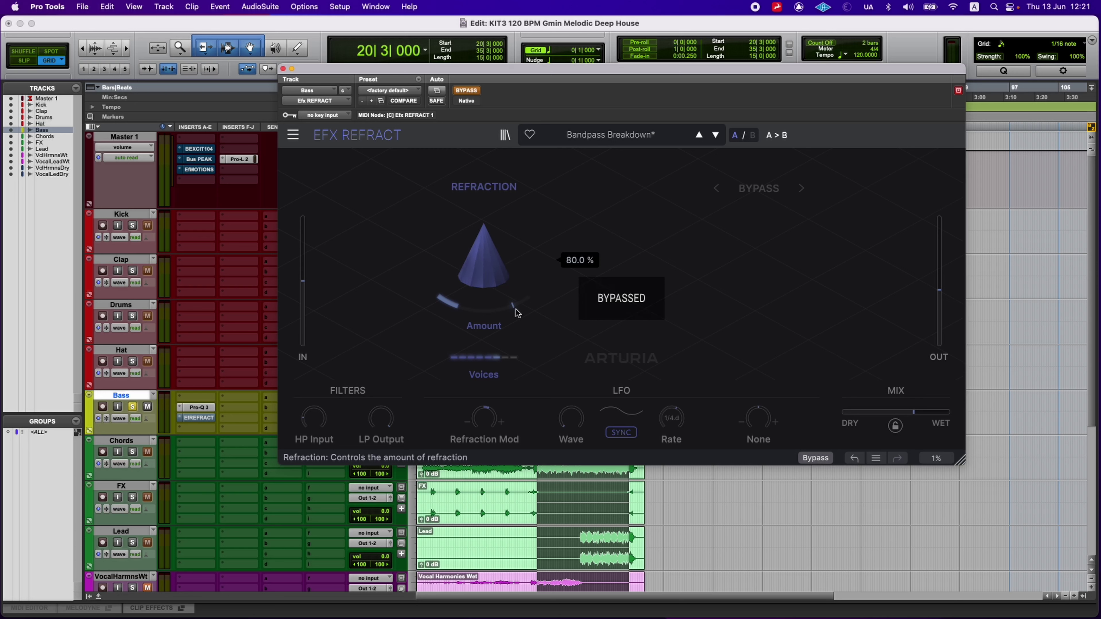
- Take EFX REFRACT on the Bass track out of bypass and raise its Voices to the maximum
{"action": "left_click", "coordinate": [476, 91]}
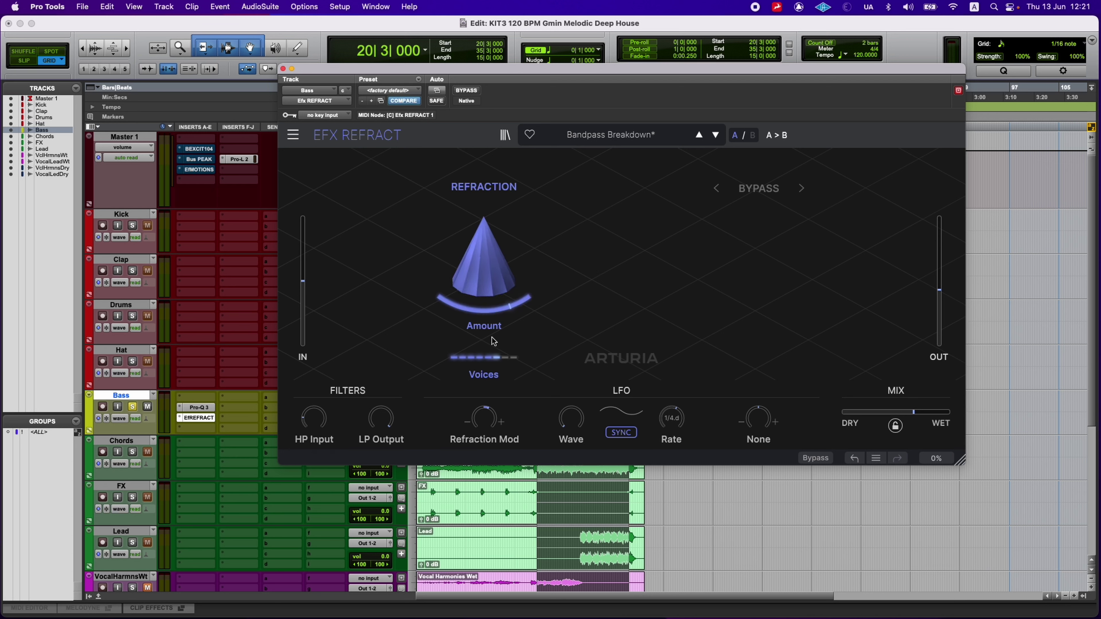
{"action": "left_click_drag", "start_coordinate": [497, 353], "coordinate": [499, 358]}
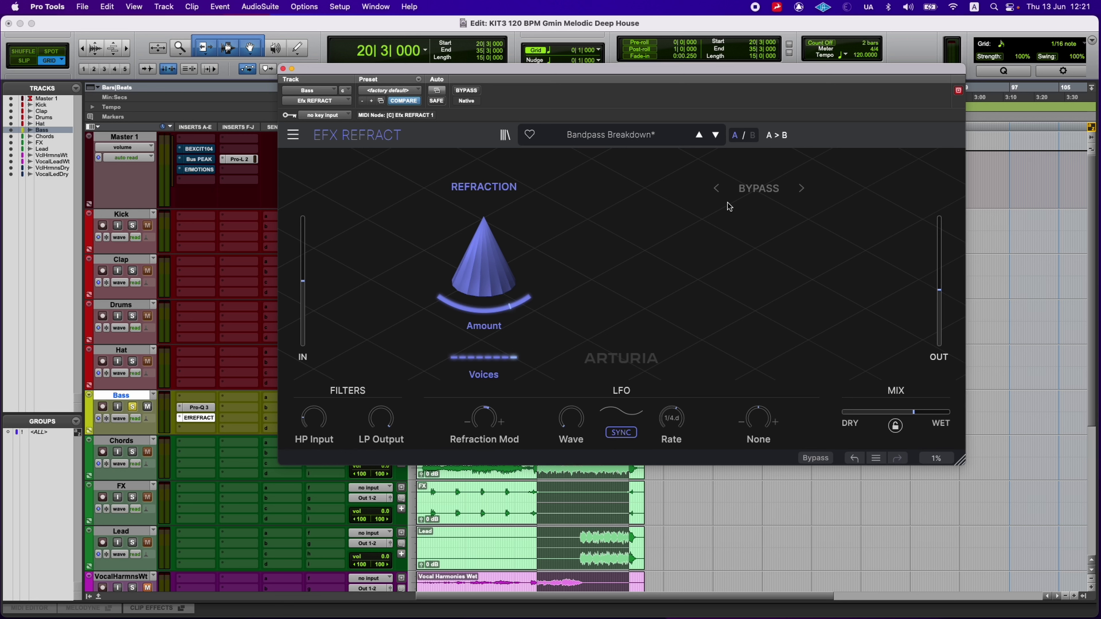
- Try EFX REFRACT's second effect in Bandpass, Bitcrusher and Distortion modes
{"action": "left_click", "coordinate": [746, 188]}
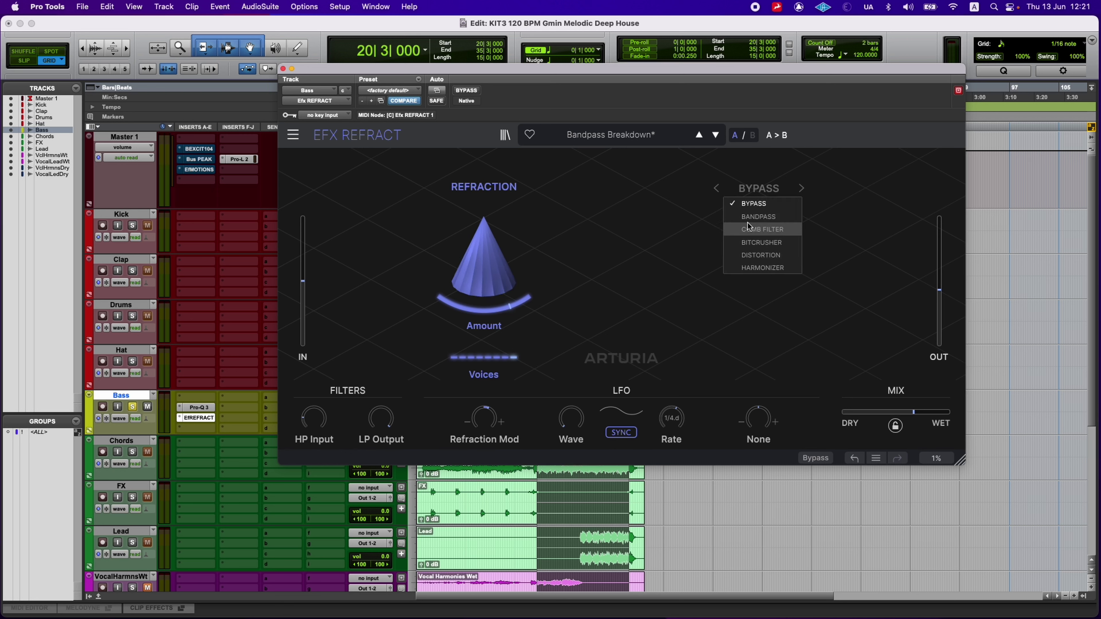
{"action": "left_click", "coordinate": [762, 216]}
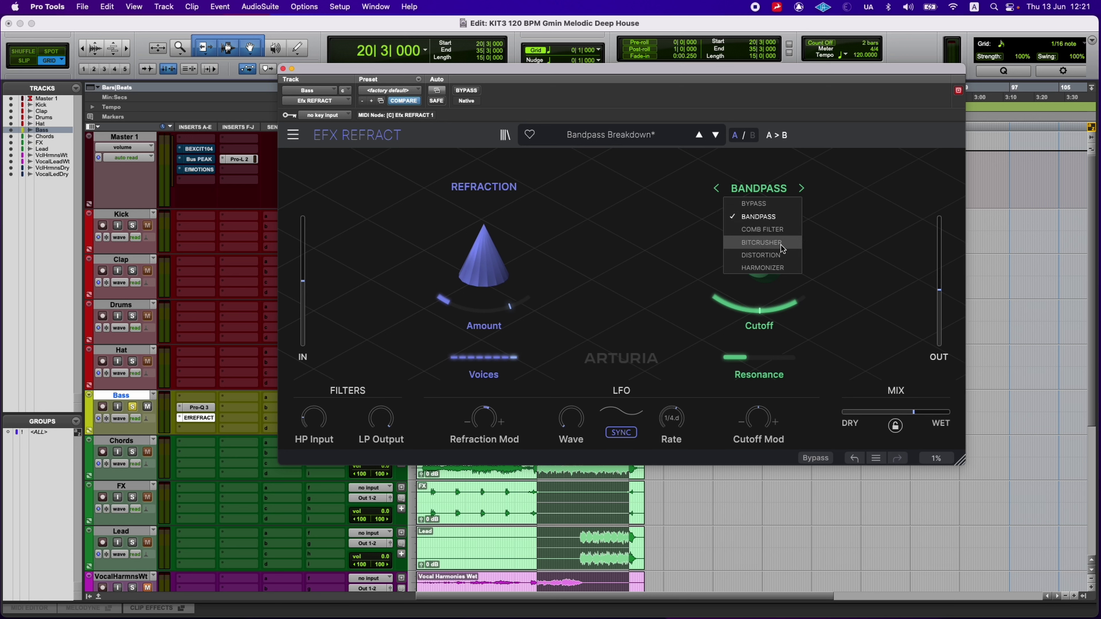
{"action": "left_click", "coordinate": [761, 242]}
{"action": "left_click", "coordinate": [759, 191]}
{"action": "left_click", "coordinate": [759, 255]}
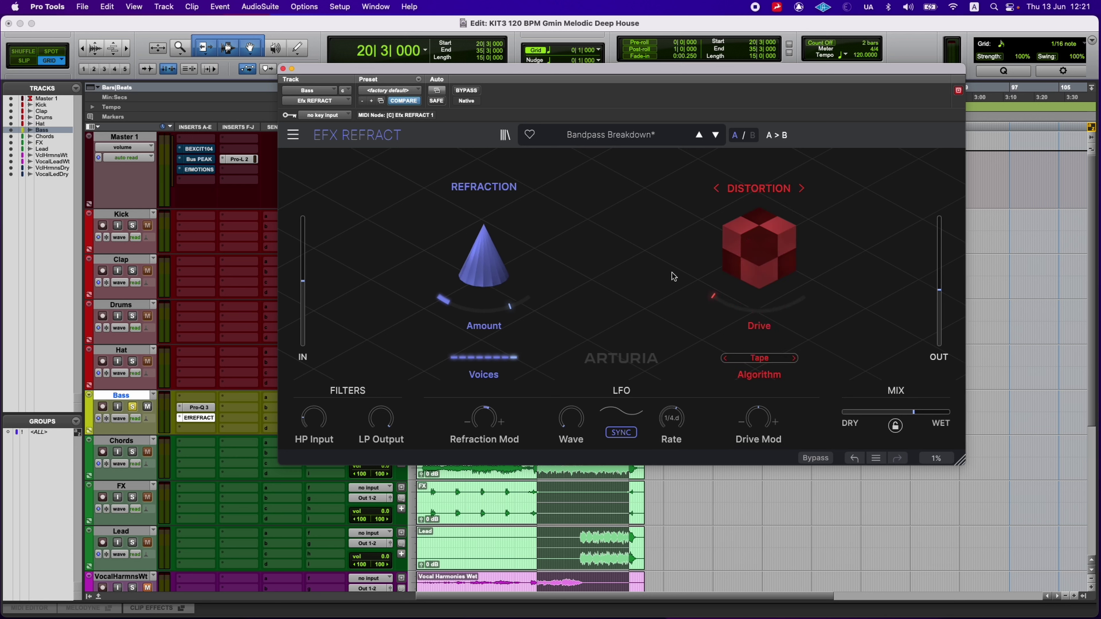
- Restore EFX REFRACT's stored settings by reloading the <factory default> preset
{"action": "mouse_move", "coordinate": [799, 242]}
{"action": "left_click", "coordinate": [396, 93]}
{"action": "left_click", "coordinate": [396, 94]}
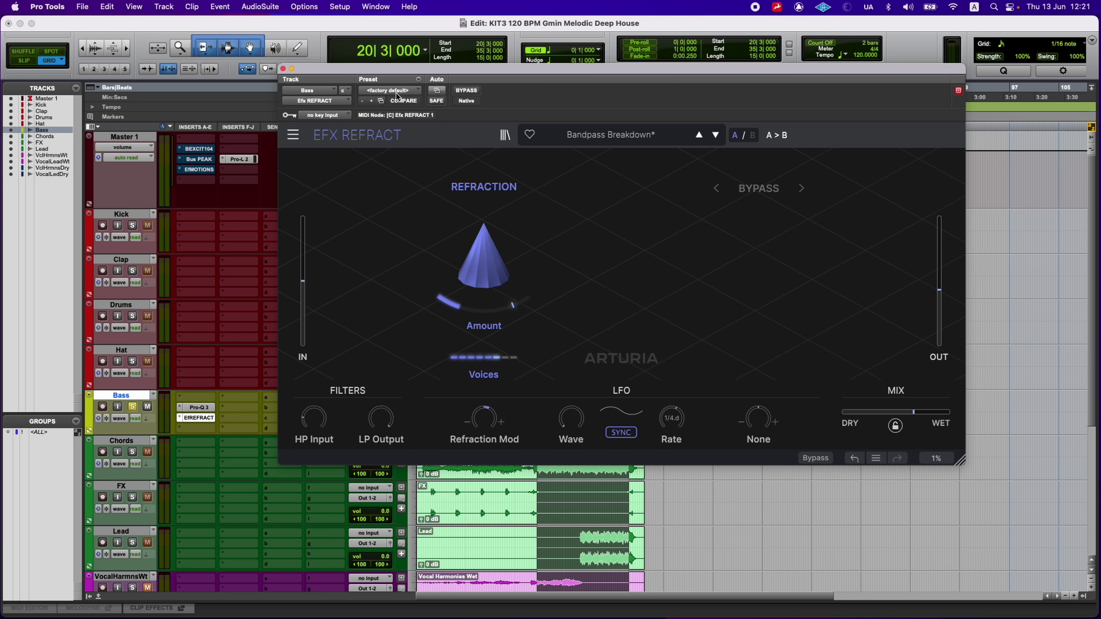
- Start playback, raise EFX REFRACT's Voices to the maximum, and try the second effect as Bandpass with an adjusted Cutoff
{"action": "key", "text": "space"}
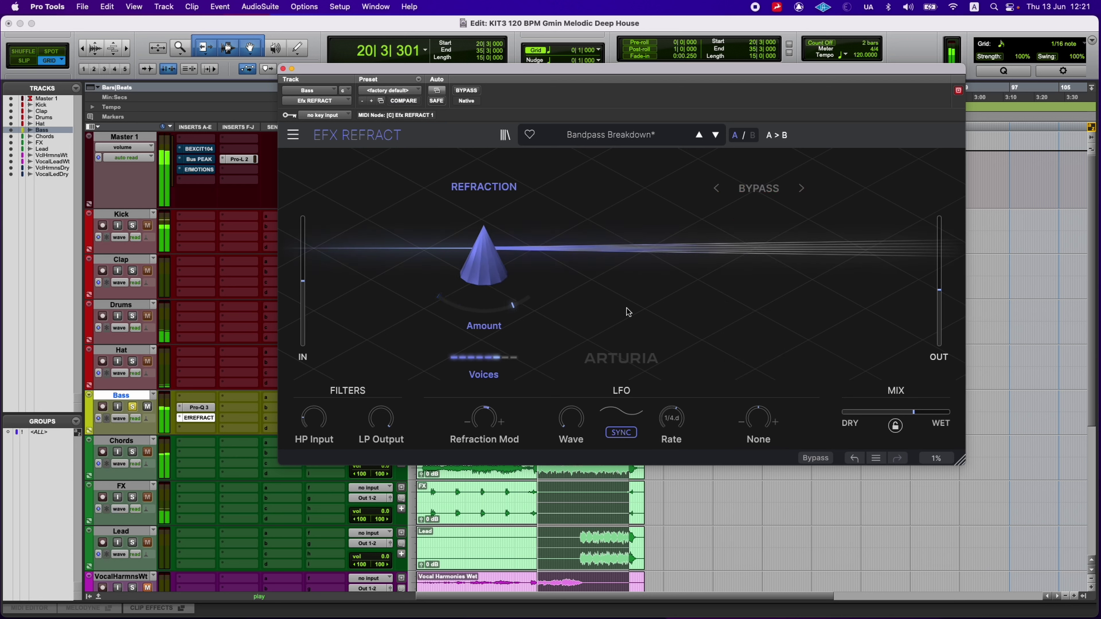
{"action": "left_click_drag", "start_coordinate": [483, 357], "coordinate": [516, 357]}
{"action": "left_click", "coordinate": [759, 188]}
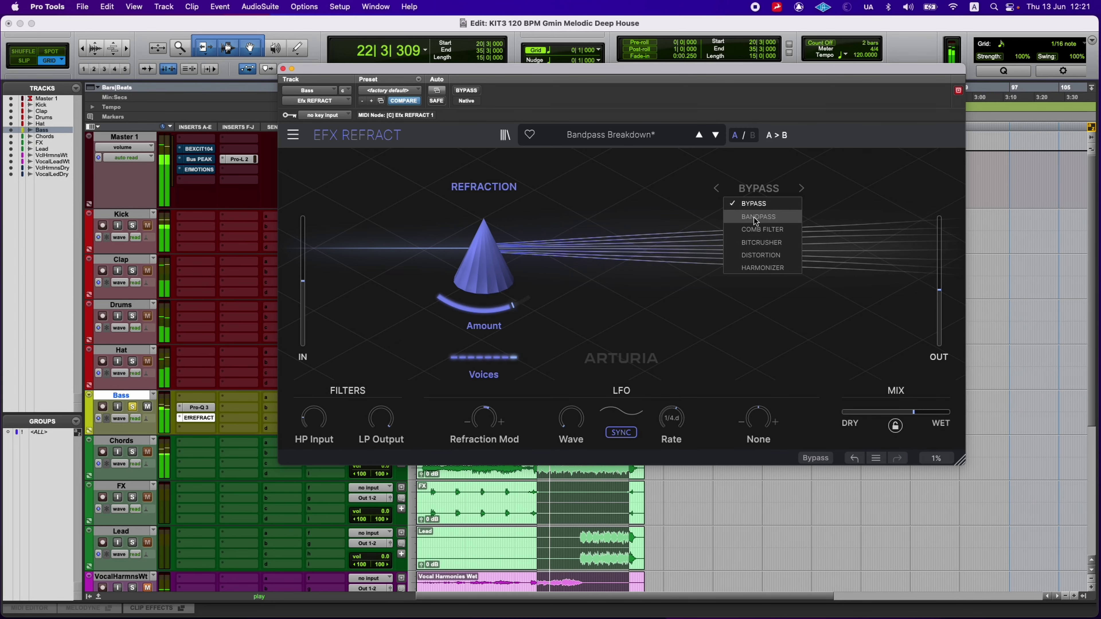
{"action": "left_click", "coordinate": [763, 216]}
{"action": "left_click_drag", "start_coordinate": [778, 315], "coordinate": [778, 338]}
- Try the second effect as Comb Filter, setting its Cutoff to about 2590 Hz
{"action": "left_click", "coordinate": [764, 217]}
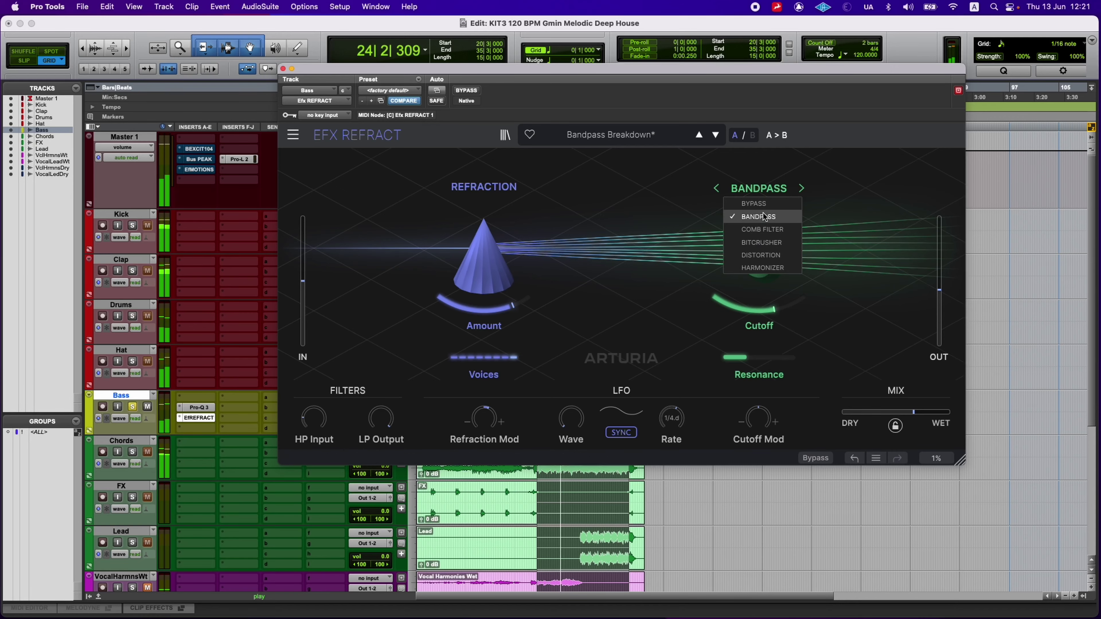
{"action": "left_click", "coordinate": [764, 230]}
{"action": "mouse_move", "coordinate": [763, 252]}
{"action": "left_mouse_down"}
{"action": "mouse_move", "coordinate": [763, 286]}
{"action": "mouse_move", "coordinate": [763, 248]}
{"action": "left_mouse_up"}
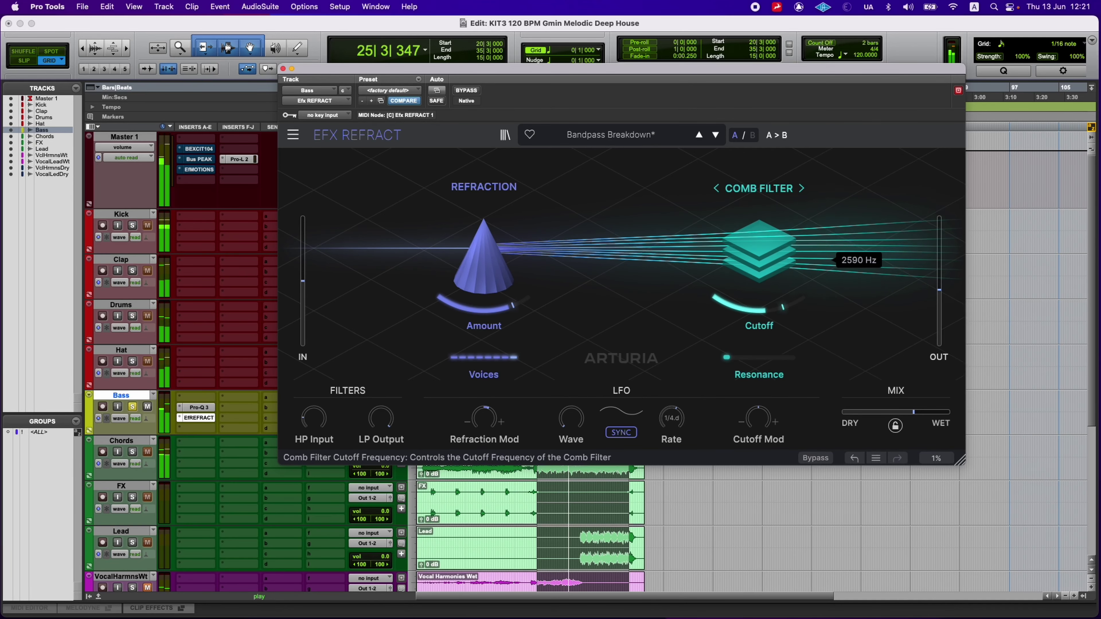
{"action": "mouse_move", "coordinate": [726, 357]}
{"action": "left_mouse_down"}
{"action": "mouse_move", "coordinate": [751, 357]}
{"action": "mouse_move", "coordinate": [726, 357]}
{"action": "left_mouse_up"}
- Try the second effect as Bitcrusher, sweeping Down Sample to about 6.56x
{"action": "left_click", "coordinate": [763, 230]}
{"action": "left_click", "coordinate": [766, 242]}
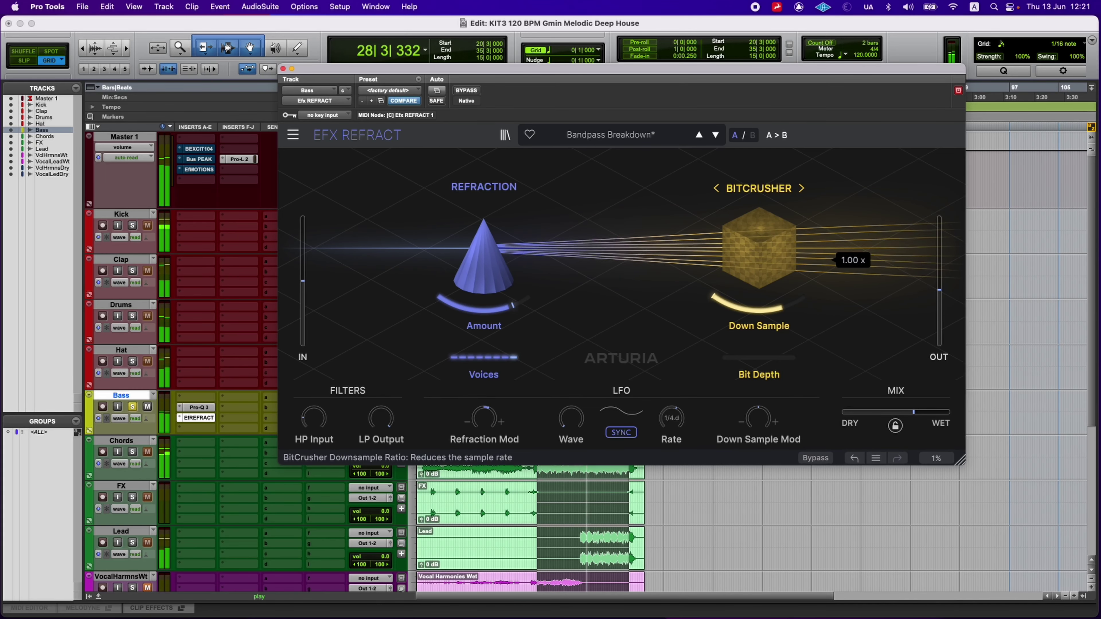
{"action": "left_click_drag", "start_coordinate": [758, 269], "coordinate": [754, 313]}
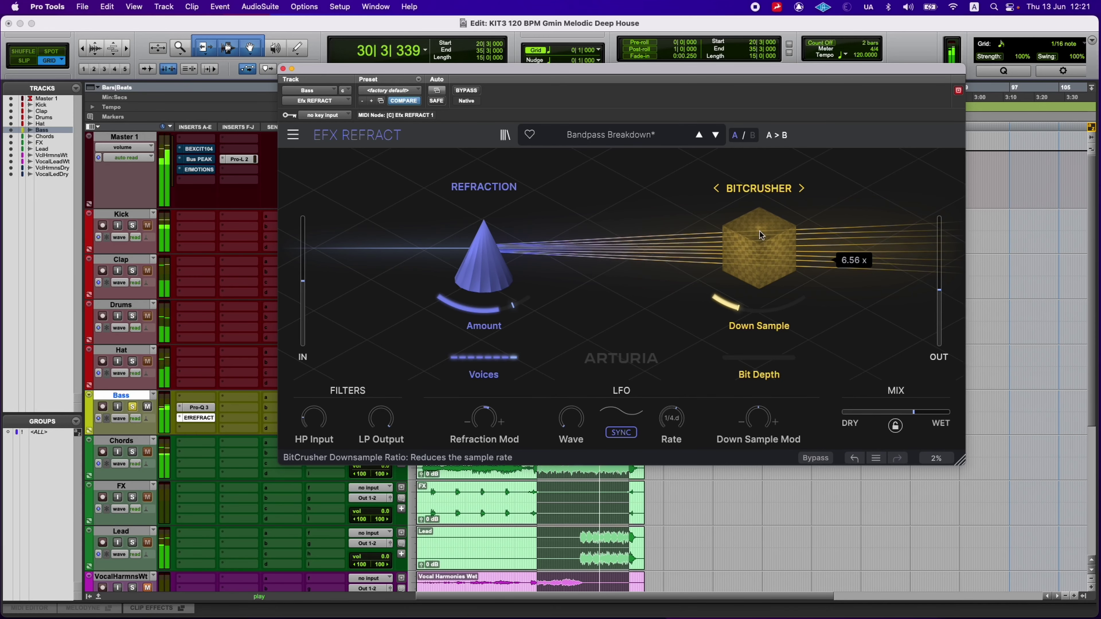
- Try the second effect as Distortion and set its Algorithm to Germanium
{"action": "left_click", "coordinate": [755, 189]}
{"action": "left_click", "coordinate": [761, 255]}
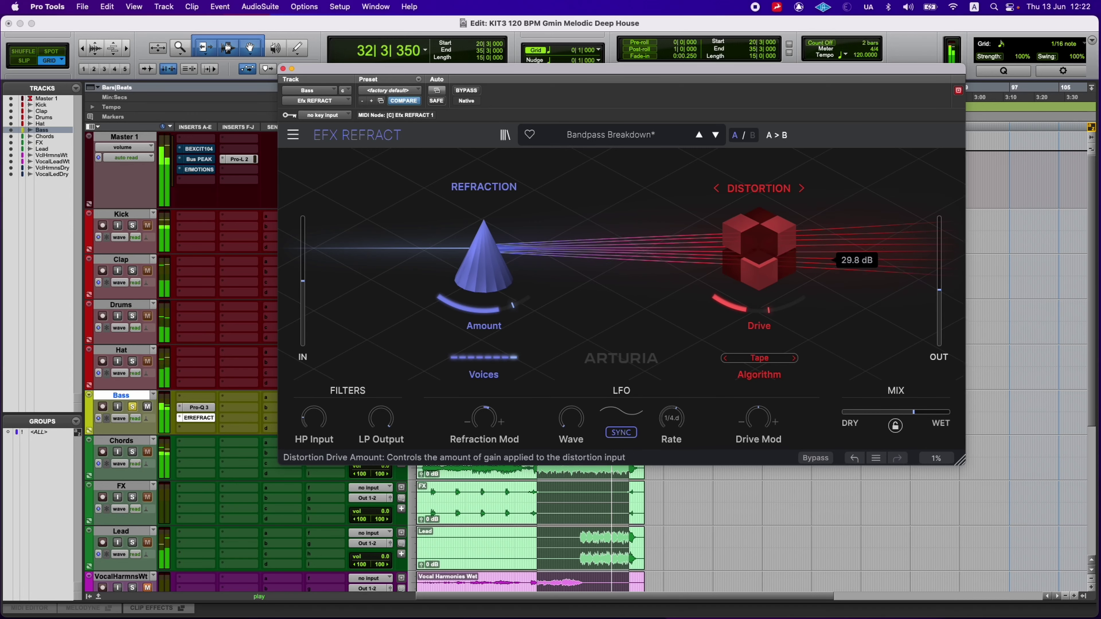
{"action": "left_click", "coordinate": [761, 358]}
{"action": "left_click", "coordinate": [766, 382]}
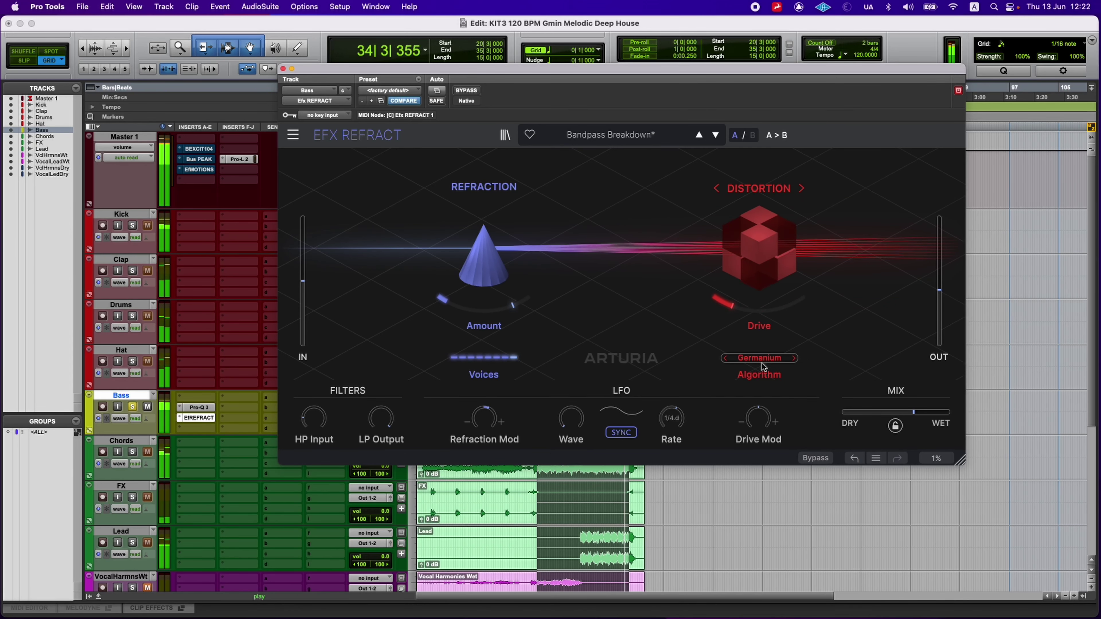
- Audition the Distortion algorithms Soft Bounce, Sine Folder and Germanium, and finish on Tape
{"action": "left_click", "coordinate": [759, 357]}
{"action": "left_click", "coordinate": [767, 395]}
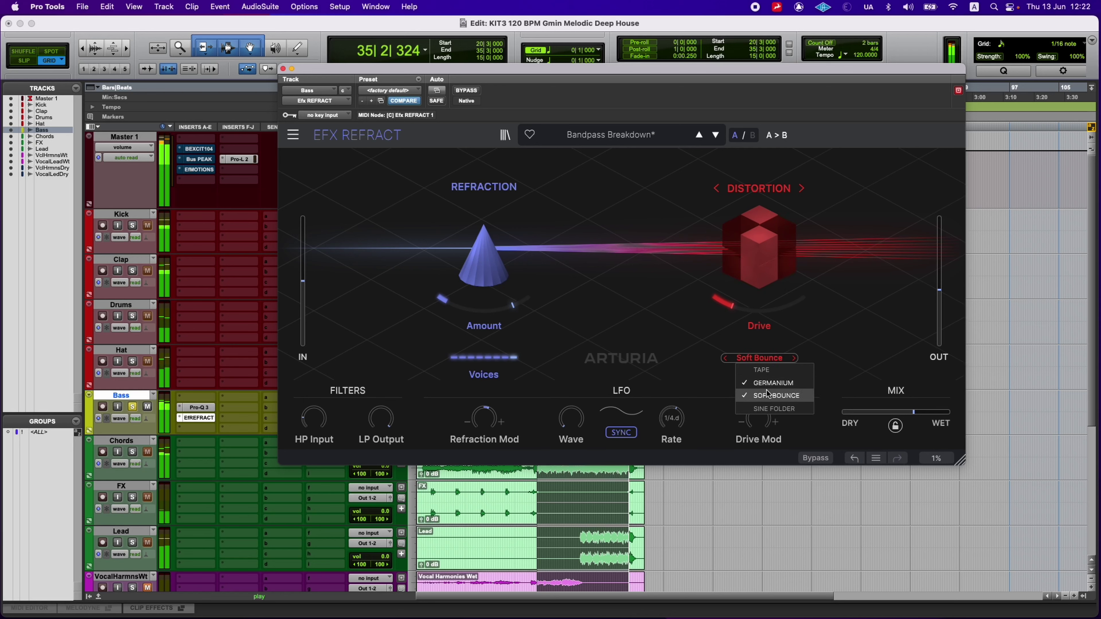
{"action": "left_click", "coordinate": [761, 360]}
{"action": "left_click", "coordinate": [768, 409]}
{"action": "left_click", "coordinate": [756, 358]}
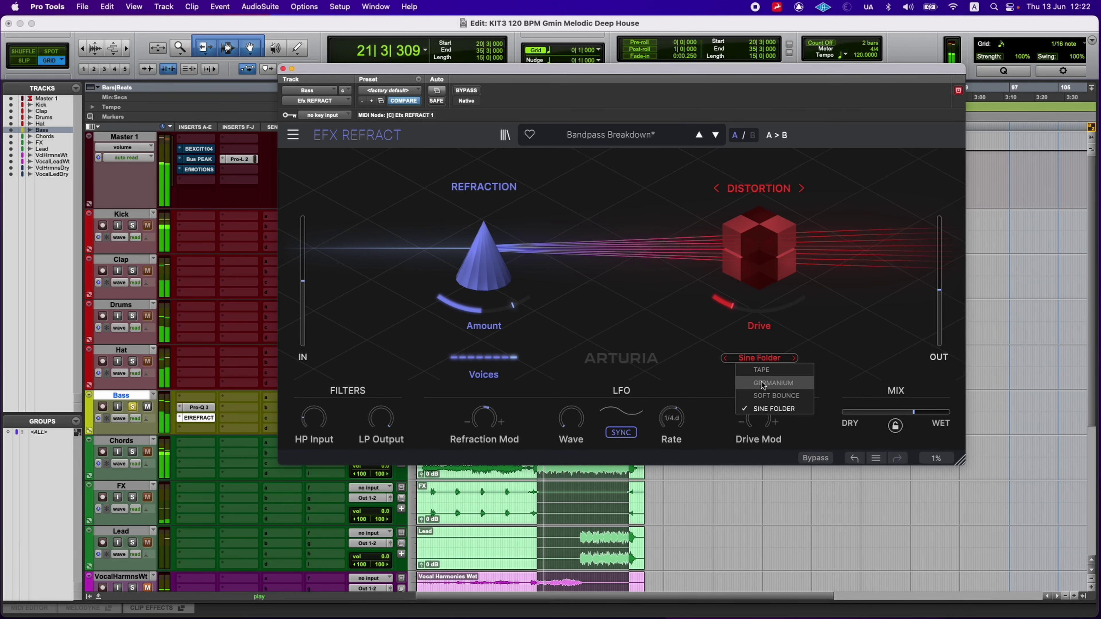
{"action": "left_click", "coordinate": [773, 382]}
{"action": "left_click", "coordinate": [760, 358]}
{"action": "left_click", "coordinate": [762, 370]}
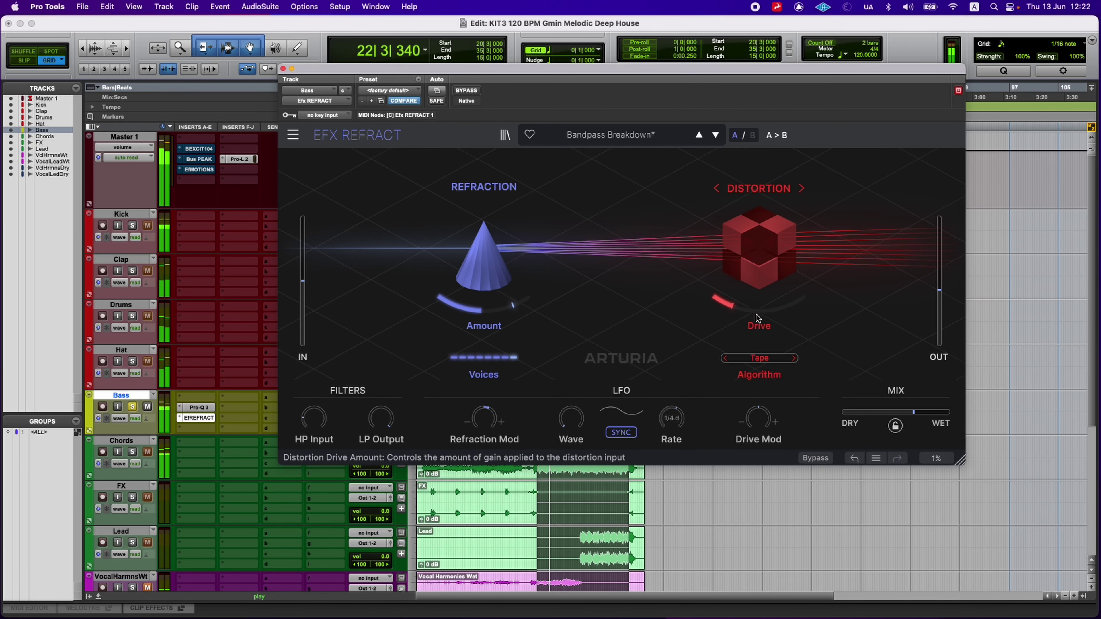
- Switch the second effect to Harmonizer with Spray at about 153 ms, try the 5 chord, and set Chord to Minor
{"action": "left_click", "coordinate": [759, 188]}
{"action": "left_click", "coordinate": [763, 268]}
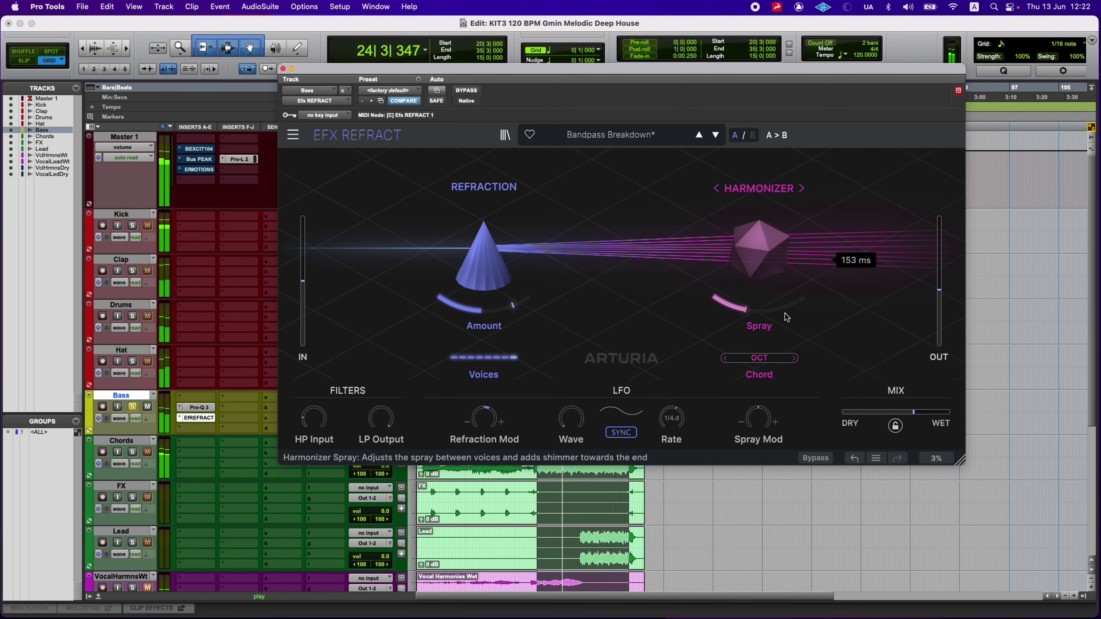
{"action": "left_click", "coordinate": [776, 358]}
{"action": "left_click", "coordinate": [767, 320]}
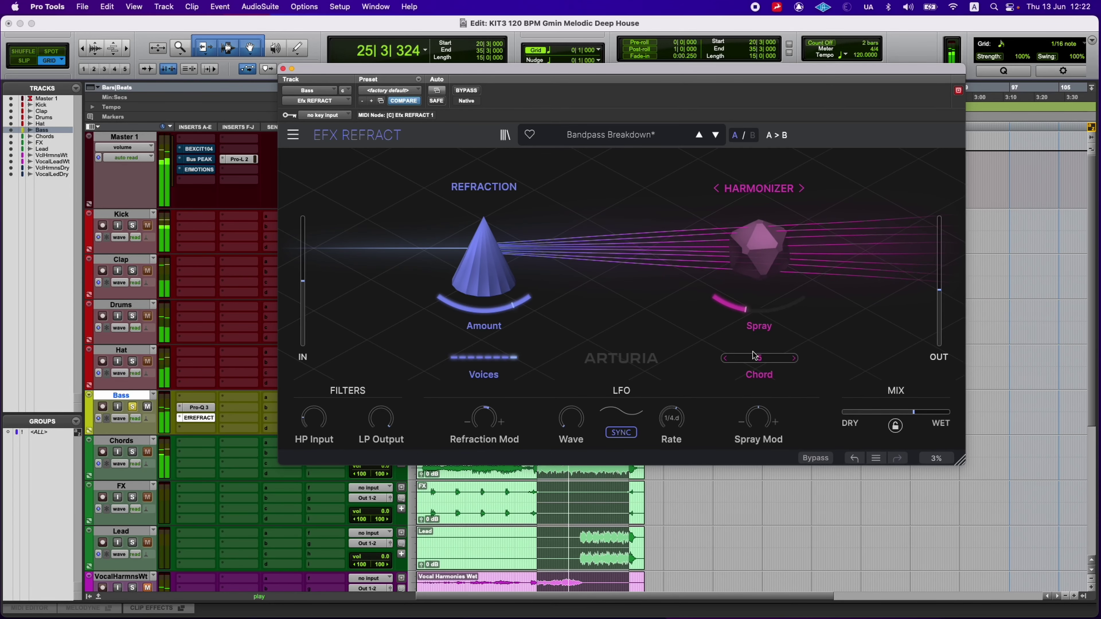
{"action": "left_click", "coordinate": [754, 357]}
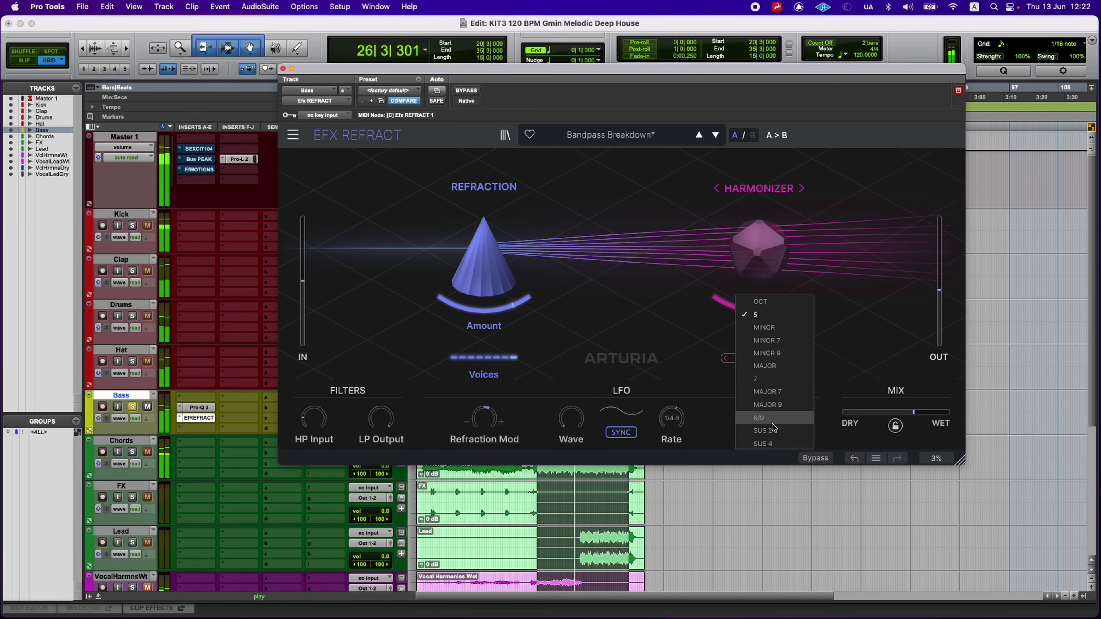
{"action": "left_click", "coordinate": [757, 328]}
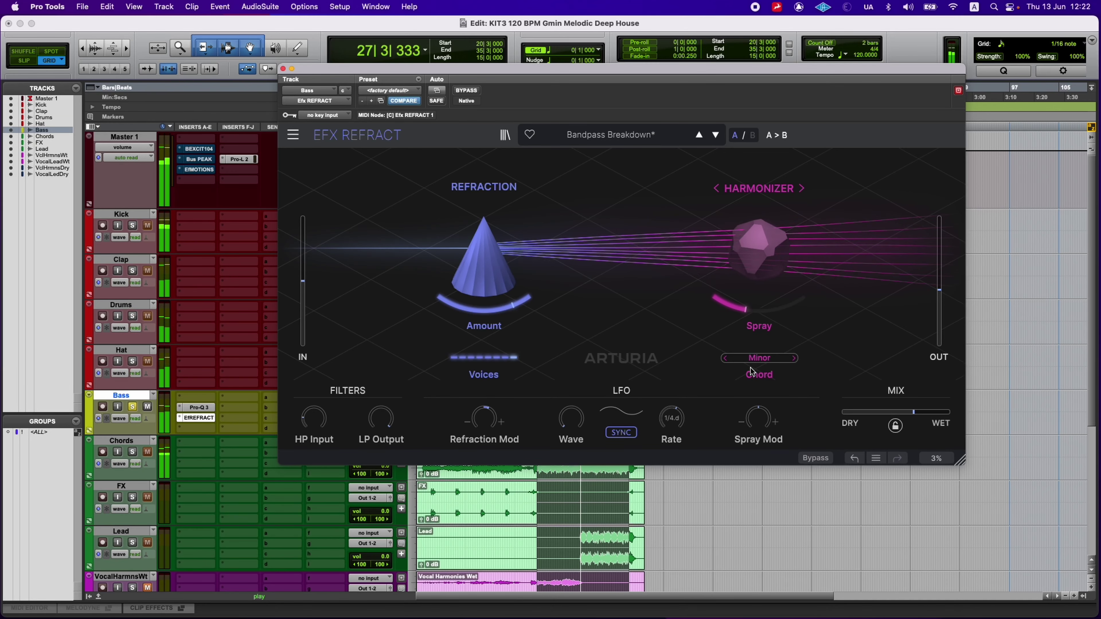